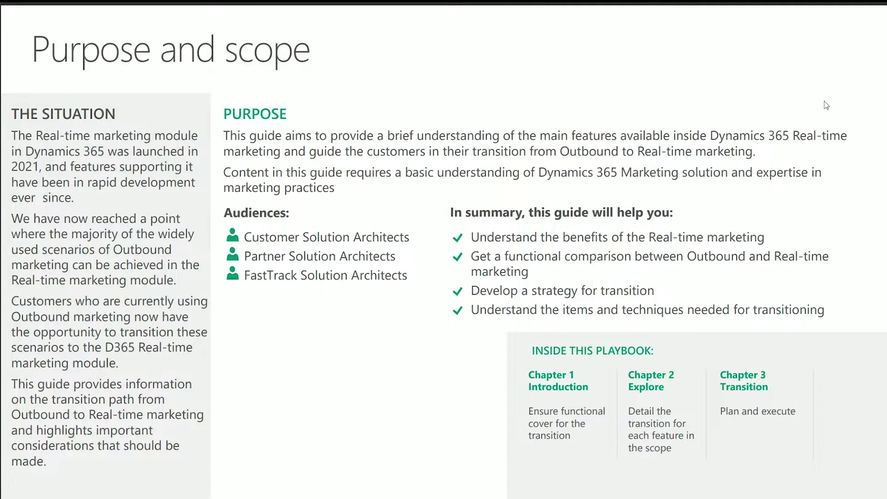
Advance the slideshow four slides to 'Understand the equivalent feature areas'
{"action": "key", "text": "Right"}
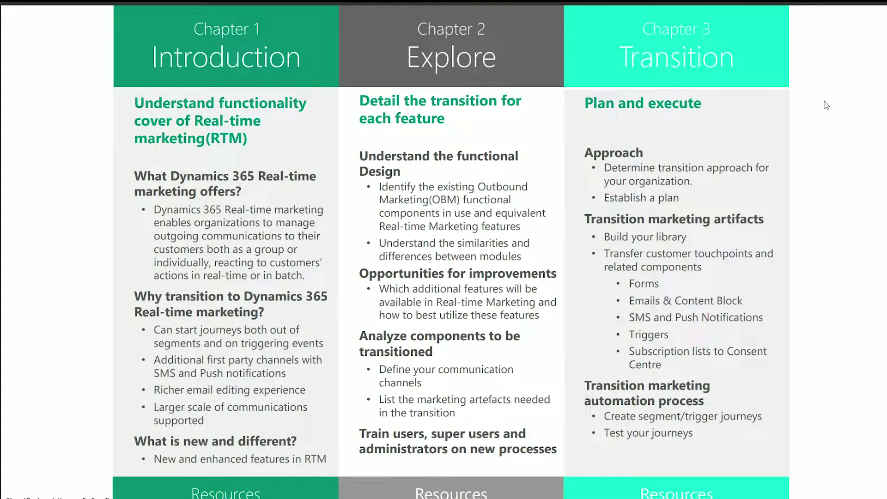
{"action": "key", "text": "Right"}
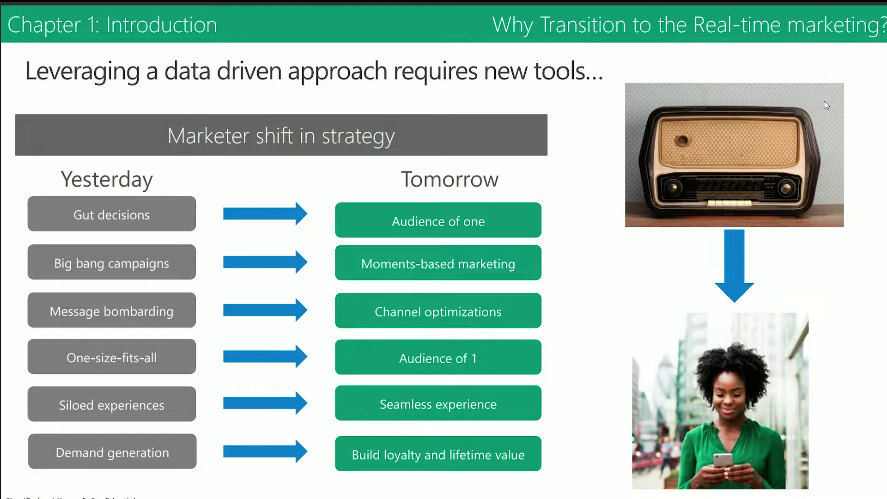
{"action": "key", "text": "Right"}
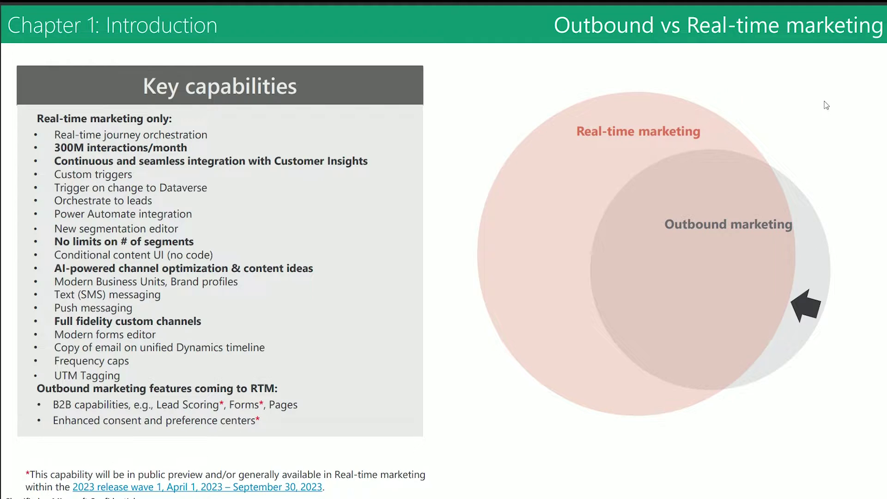
{"action": "key", "text": "Right"}
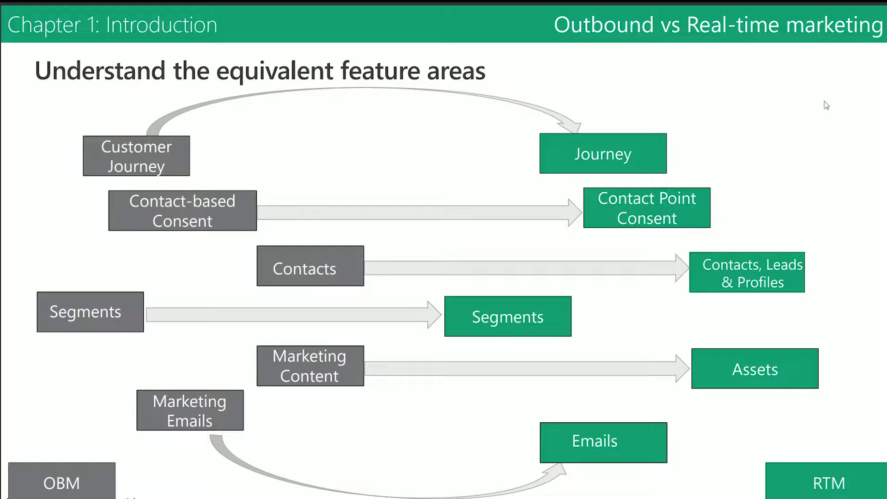
Advance past the RTM features, enhanced segments, trigger- and segment-based journey slides to the email slide
{"action": "key", "text": "Right"}
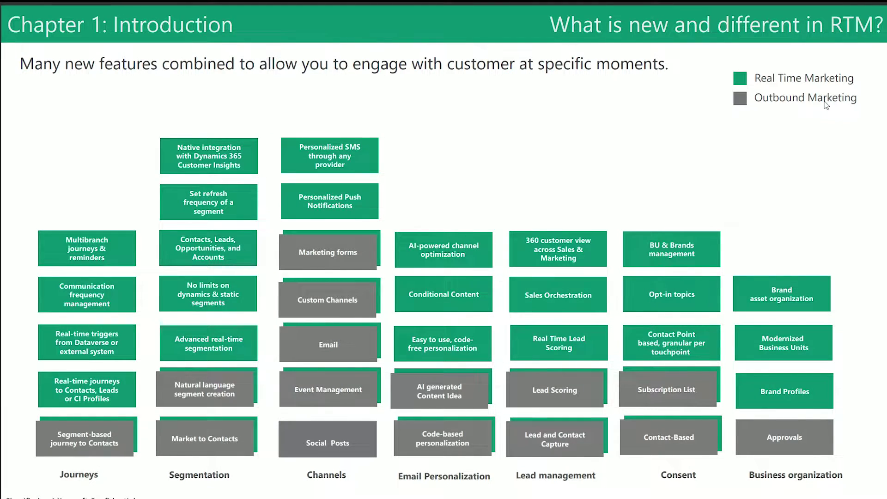
{"action": "key", "text": "Right"}
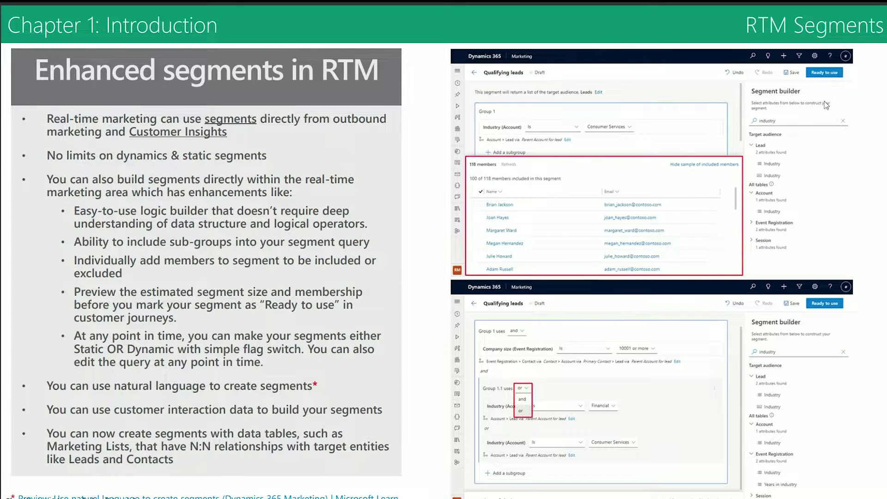
{"action": "key", "text": "Right"}
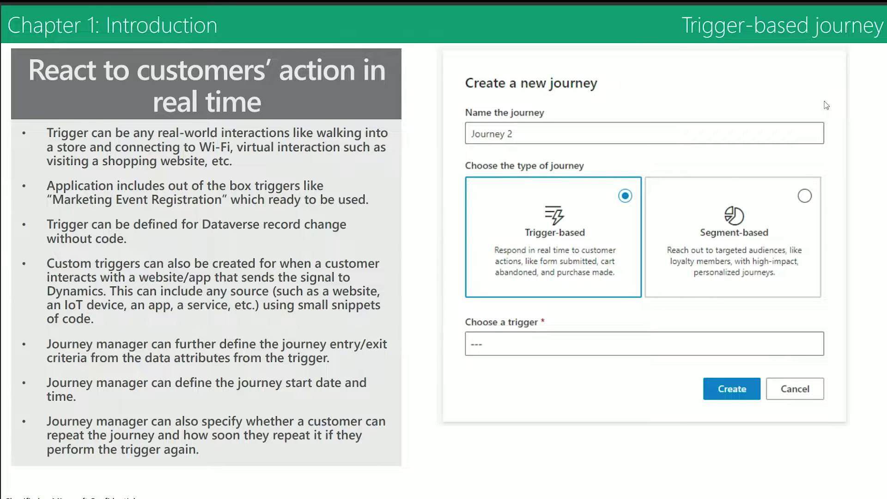
{"action": "key", "text": "Right"}
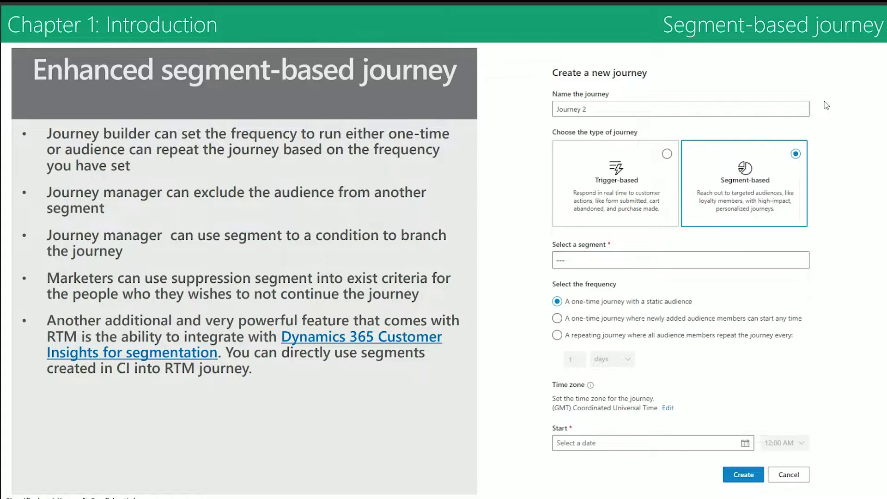
{"action": "key", "text": "Right"}
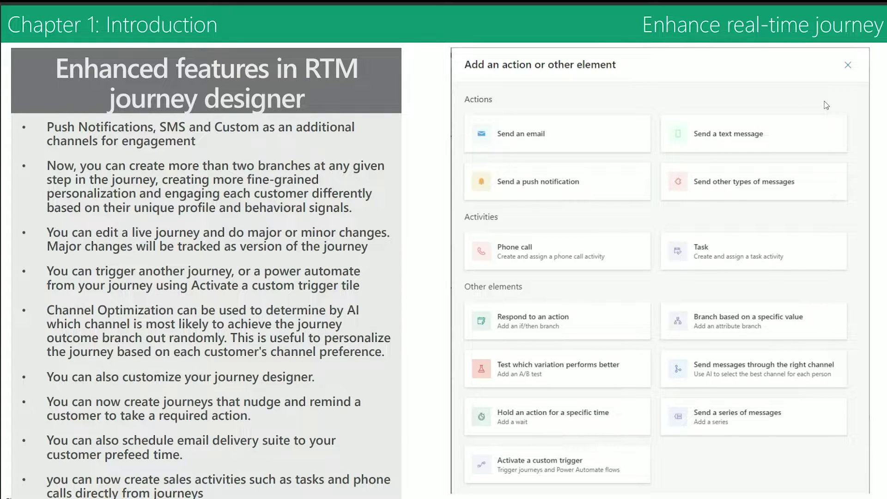
{"action": "key", "text": "Right"}
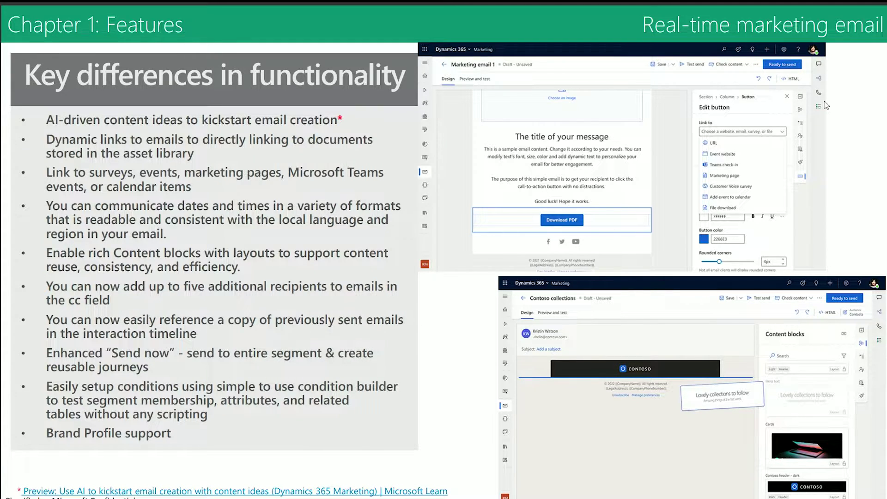
Advance past the personalization, push, SMS, Forms and Lead Scoring slides to the consent center slide
{"action": "key", "text": "Right"}
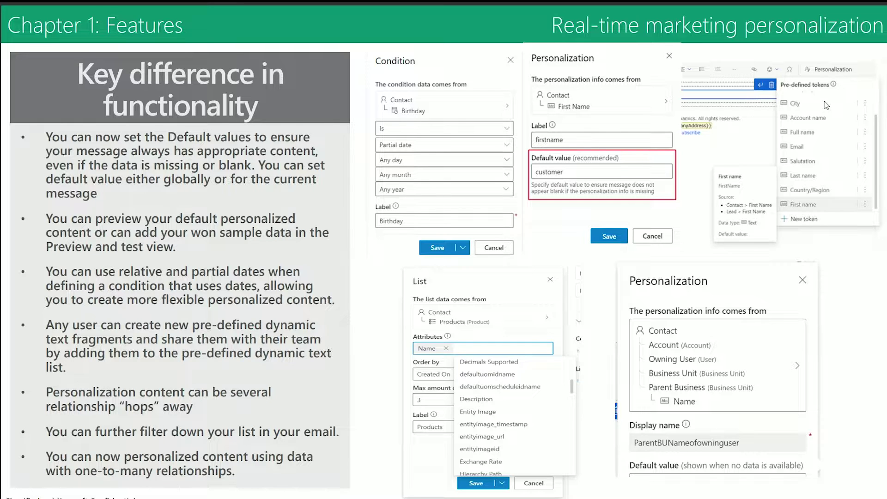
{"action": "key", "text": "Right"}
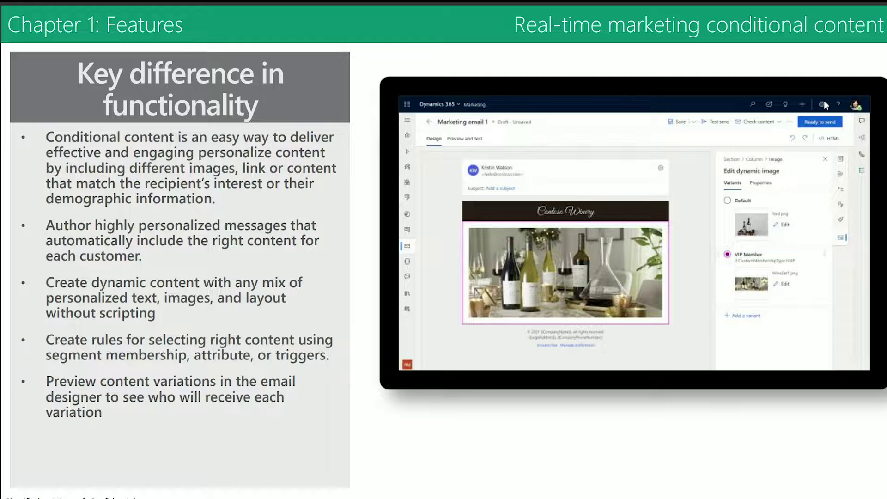
{"action": "key", "text": "Right"}
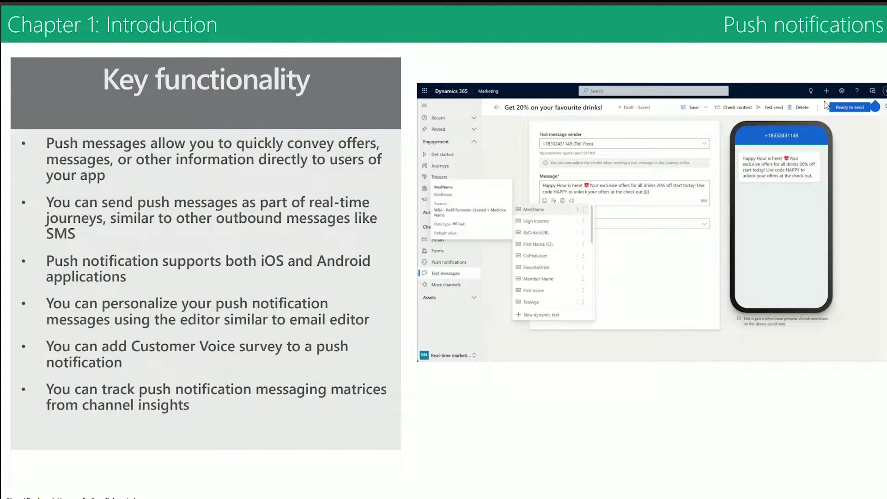
{"action": "key", "text": "Right"}
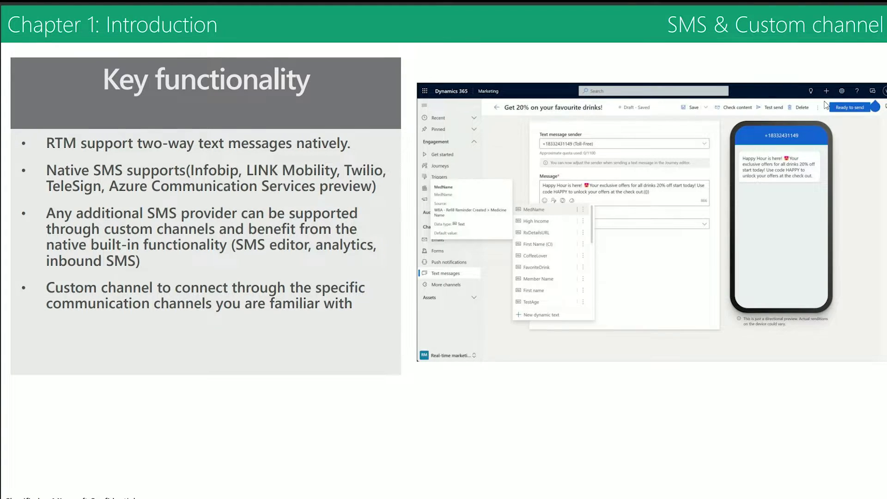
{"action": "key", "text": "Right"}
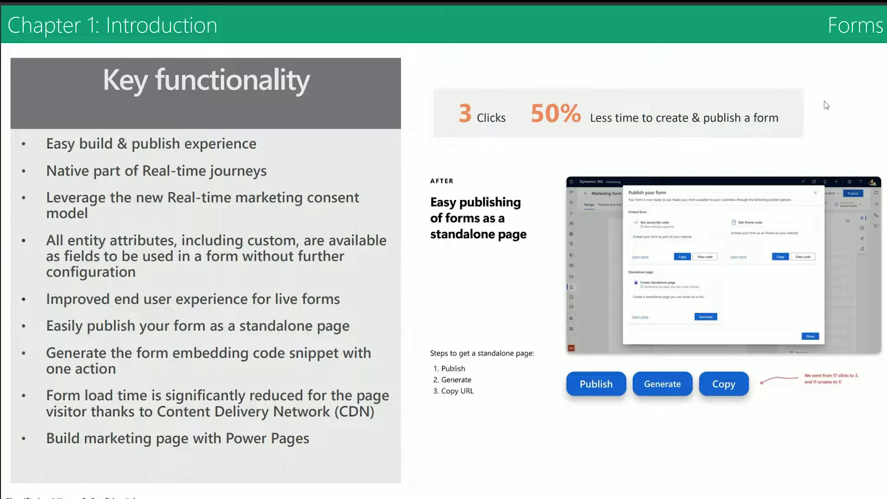
{"action": "key", "text": "Right"}
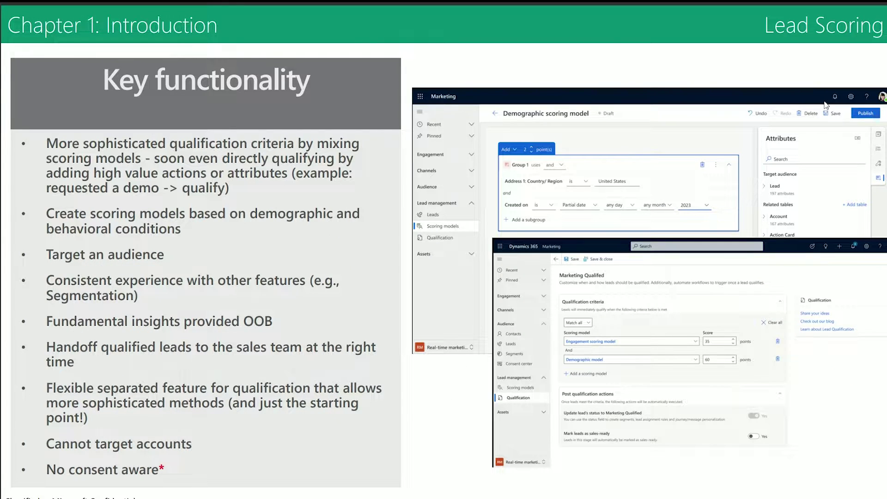
{"action": "key", "text": "Right"}
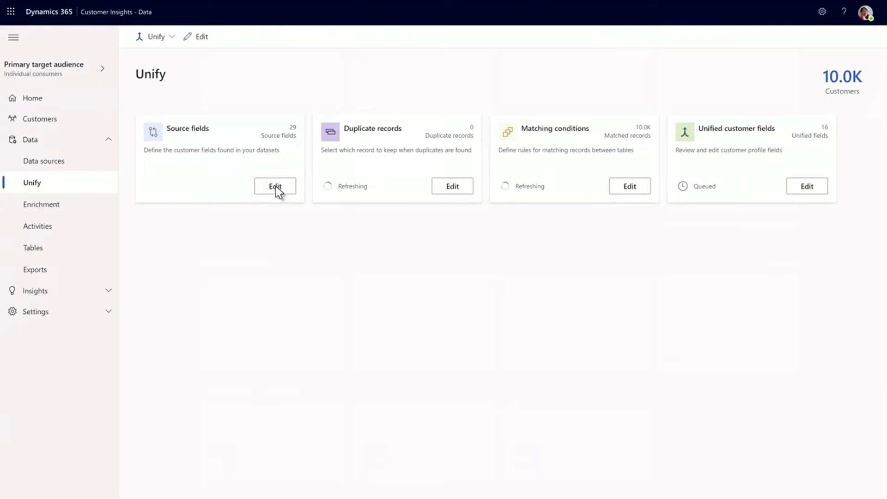
Ask Discovery for names and emails of California Sustainability Program customers, then draft a Seattle email-openers question
{"action": "left_click", "coordinate": [276, 185]}
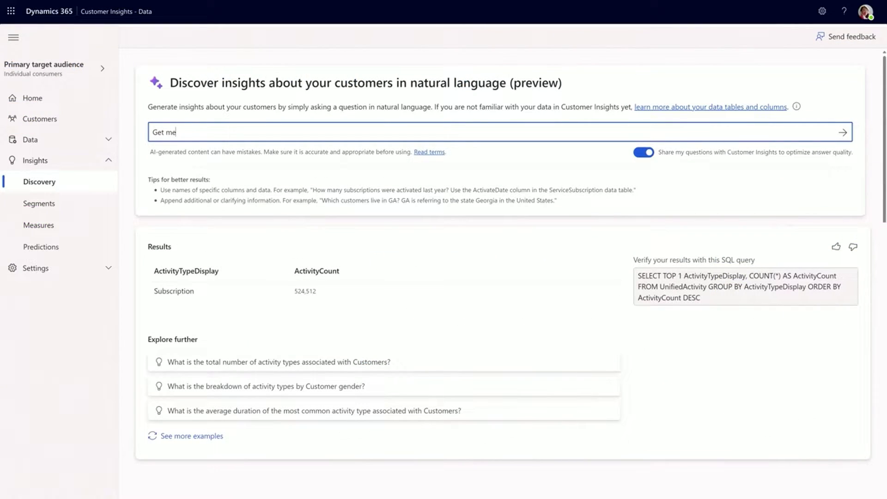
{"action": "type", "text": "a list of customers full name and email who are enrolled in the Sustainabili"}
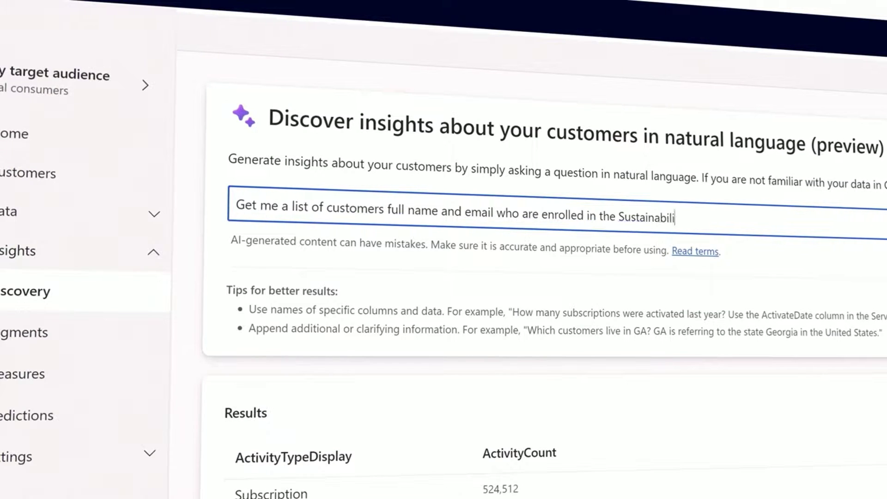
{"action": "type", "text": "ty Program and living in California"}
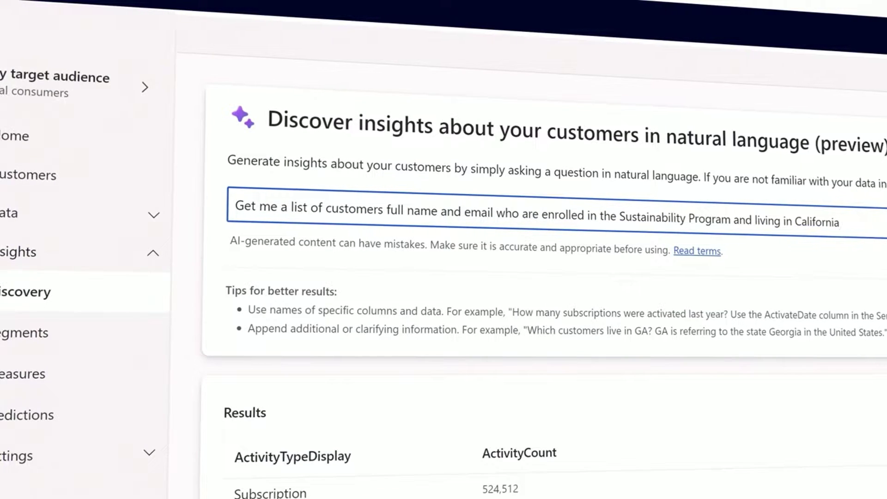
{"action": "key", "text": "Return"}
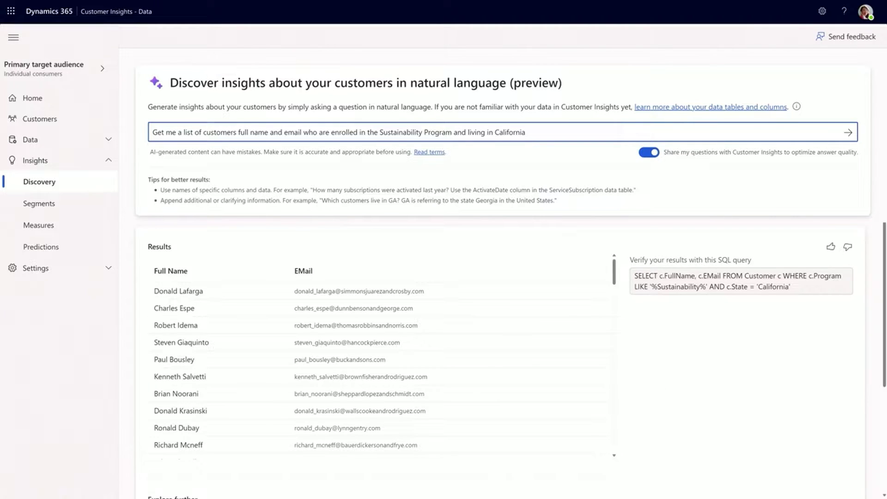
{"action": "type", "text": "Contacts who opened an email and living in Seattle"}
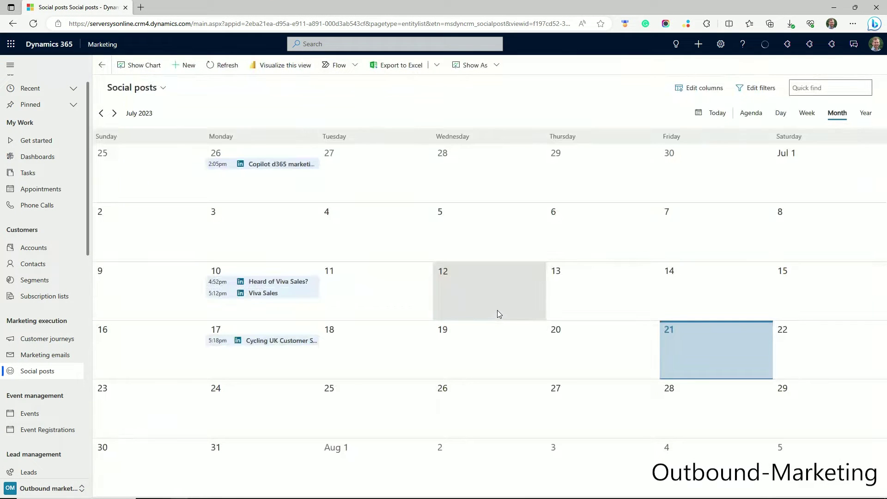
Create a new social post from the July 2023 calendar and scroll down the blank form
{"action": "left_click", "coordinate": [184, 69]}
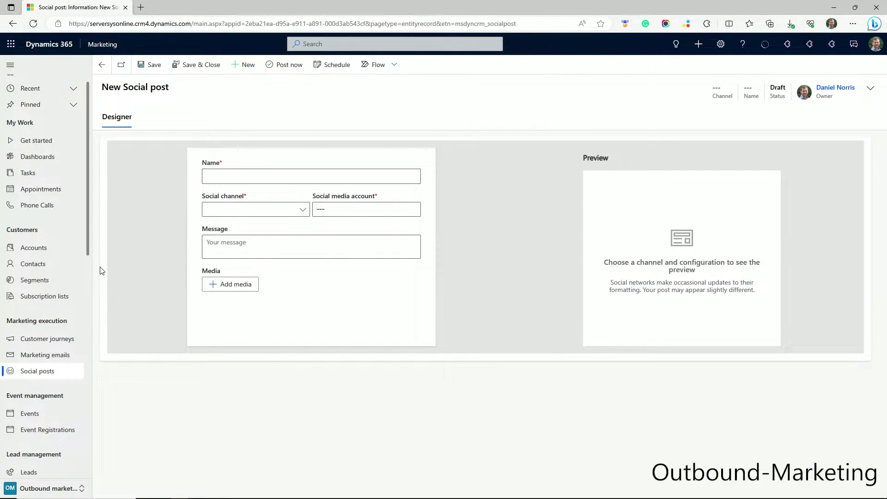
{"action": "scroll", "coordinate": [74, 275], "scroll_direction": "down", "scroll_amount": 4}
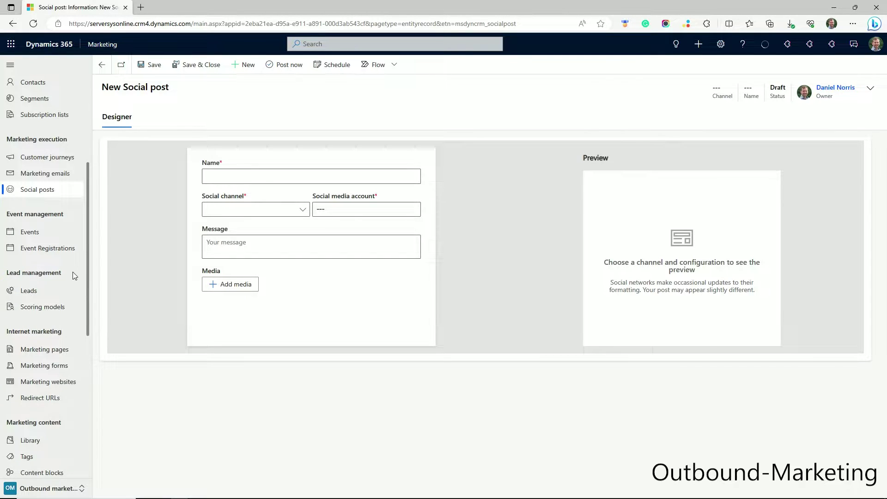
{"action": "scroll", "coordinate": [73, 276], "scroll_direction": "down", "scroll_amount": 4}
{"action": "scroll", "coordinate": [73, 275], "scroll_direction": "down", "scroll_amount": 3}
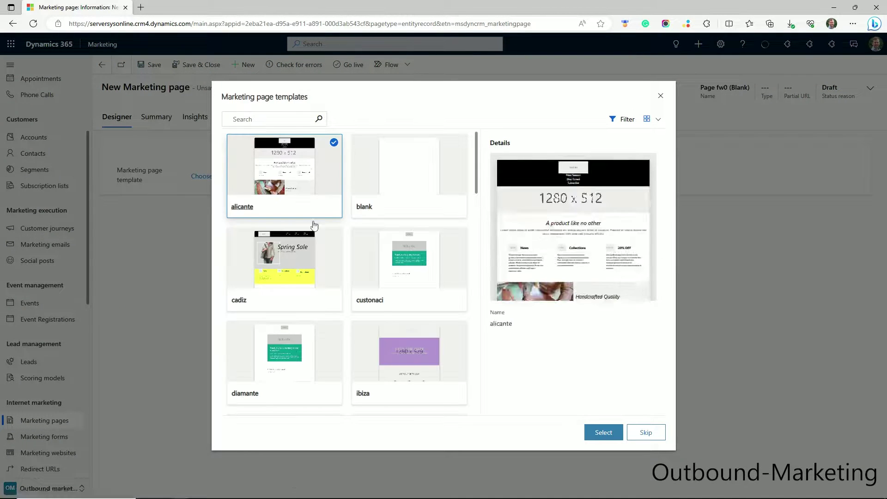
Apply the cadiz template to the marketing page and scroll through its sections
{"action": "left_click", "coordinate": [284, 268]}
{"action": "left_click", "coordinate": [605, 429]}
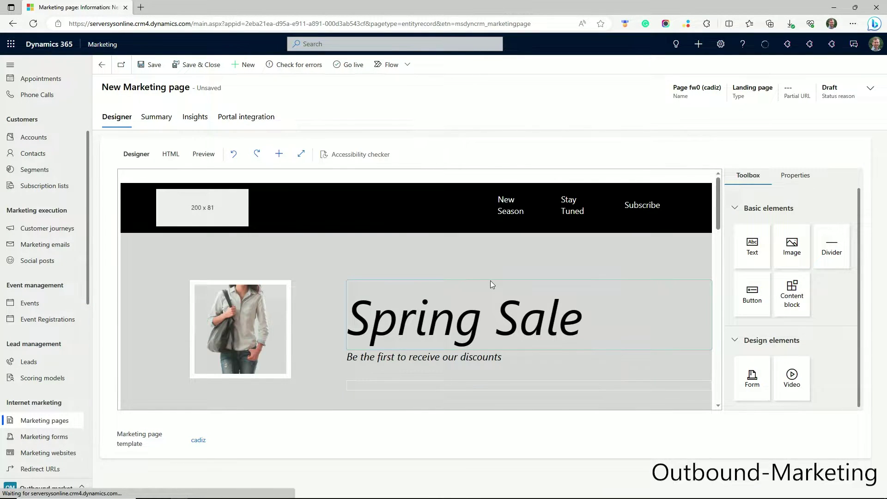
{"action": "scroll", "coordinate": [490, 281], "scroll_direction": "down", "scroll_amount": 10}
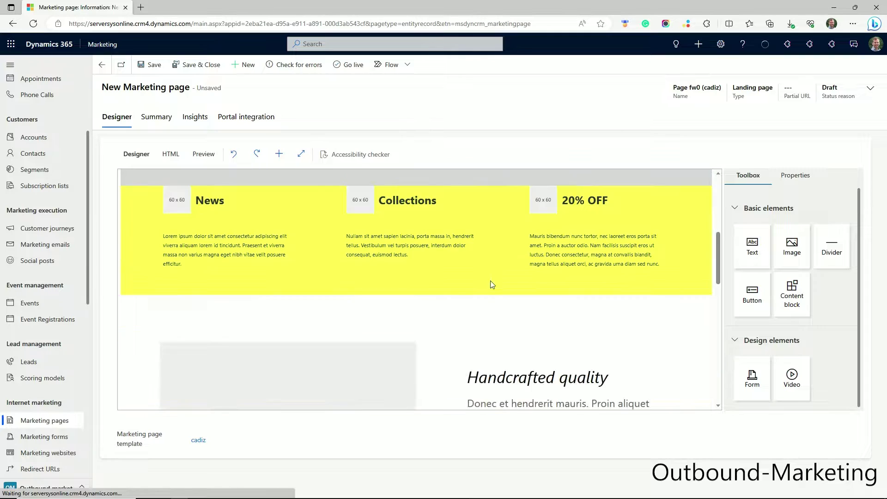
{"action": "scroll", "coordinate": [491, 282], "scroll_direction": "down", "scroll_amount": 8}
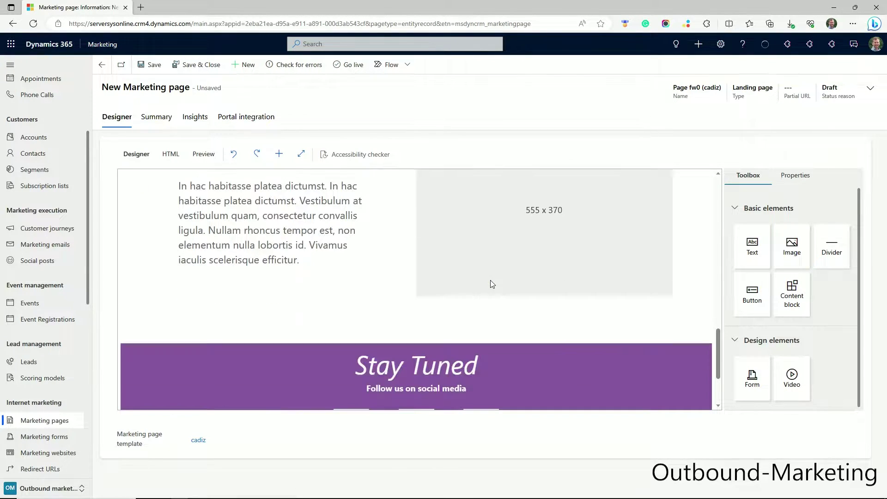
{"action": "scroll", "coordinate": [494, 282], "scroll_direction": "down", "scroll_amount": 3}
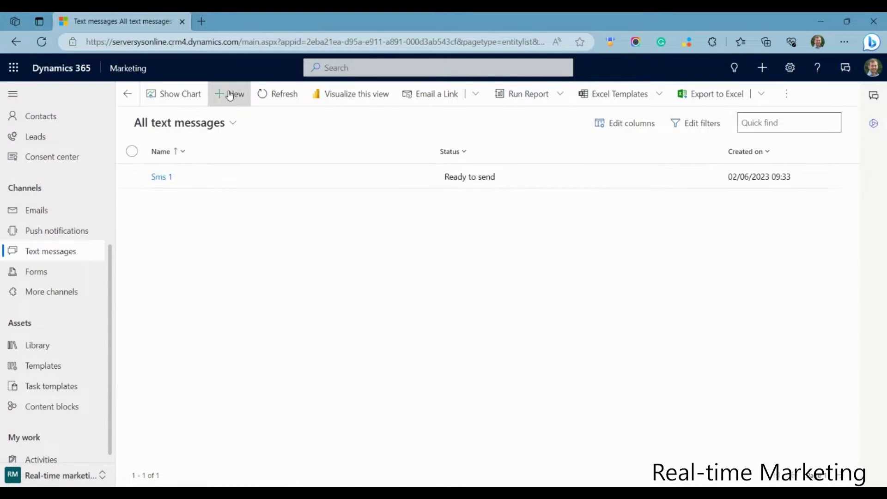
Open the Sms 1 text message and view its reports with the journey filter
{"action": "left_click", "coordinate": [161, 180]}
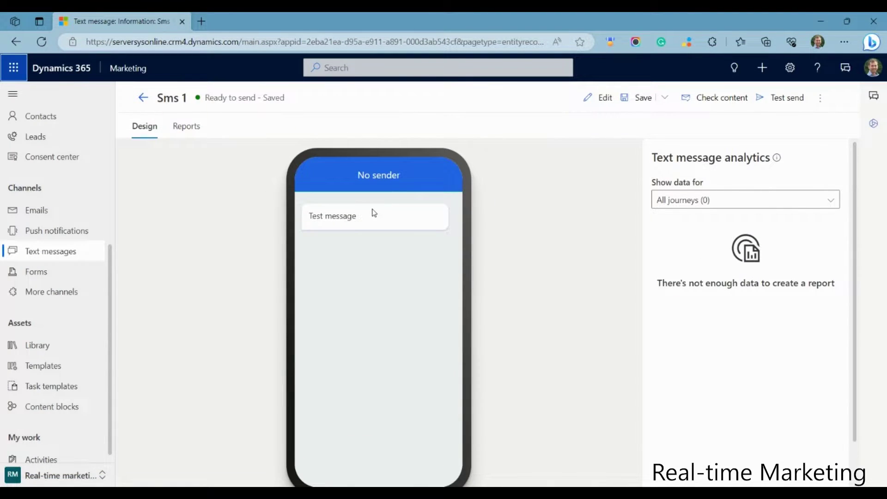
{"action": "left_click", "coordinate": [827, 200]}
{"action": "left_click", "coordinate": [831, 200]}
{"action": "left_click", "coordinate": [201, 137]}
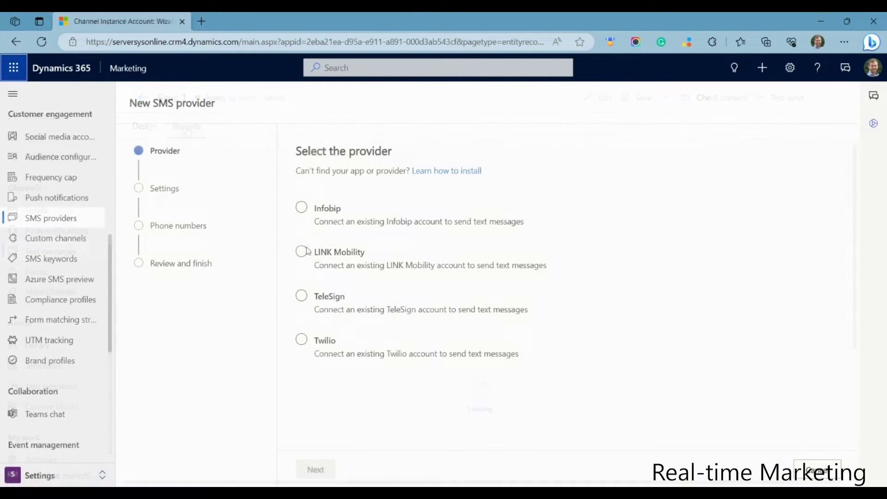
Choose TeleSign as the SMS provider, accept both consent terms, and continue to provider setup
{"action": "left_click", "coordinate": [301, 295]}
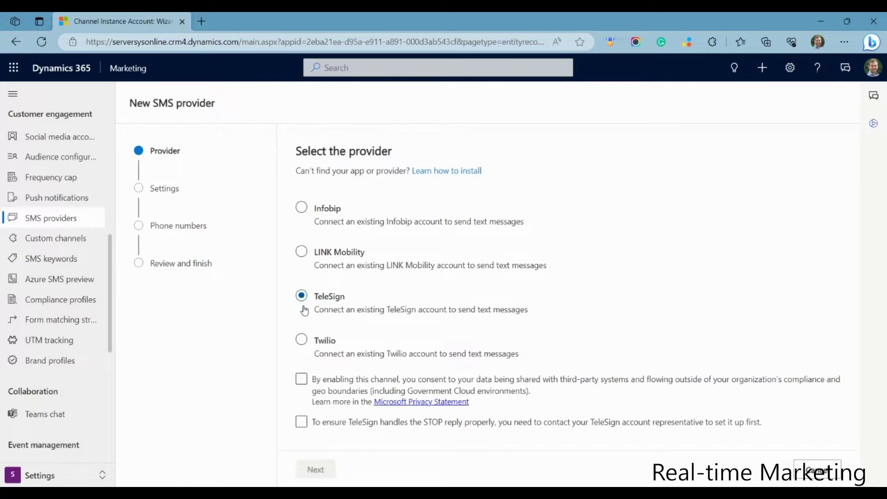
{"action": "left_click", "coordinate": [301, 379]}
{"action": "left_click", "coordinate": [301, 422]}
{"action": "left_click", "coordinate": [317, 469]}
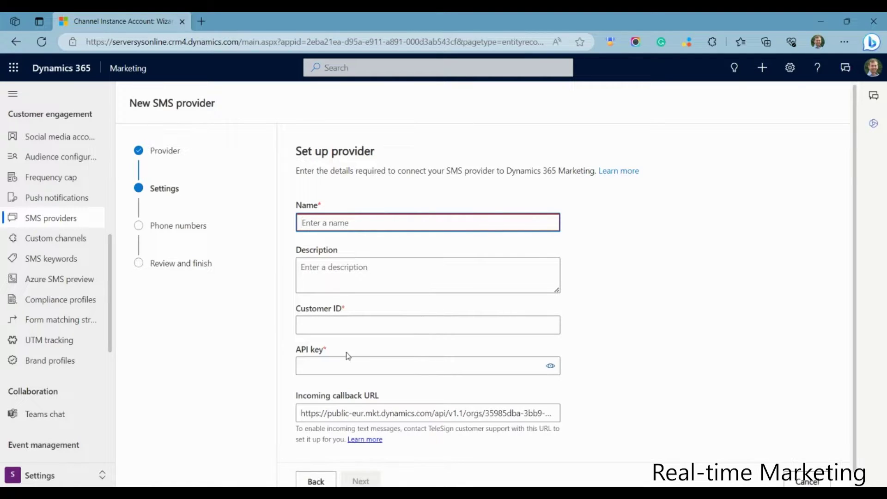
{"action": "scroll", "coordinate": [365, 373], "scroll_direction": "down", "scroll_amount": 1}
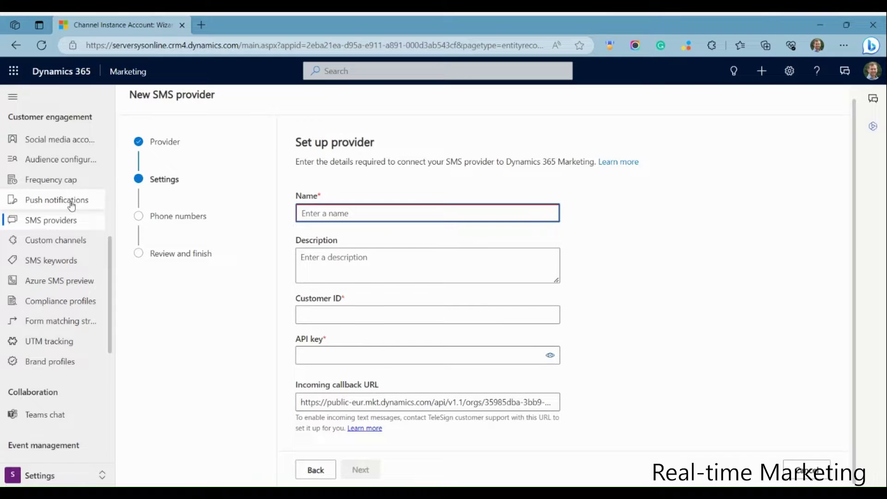
Start a new push notification app configuration and check the available text message senders
{"action": "left_click", "coordinate": [72, 205]}
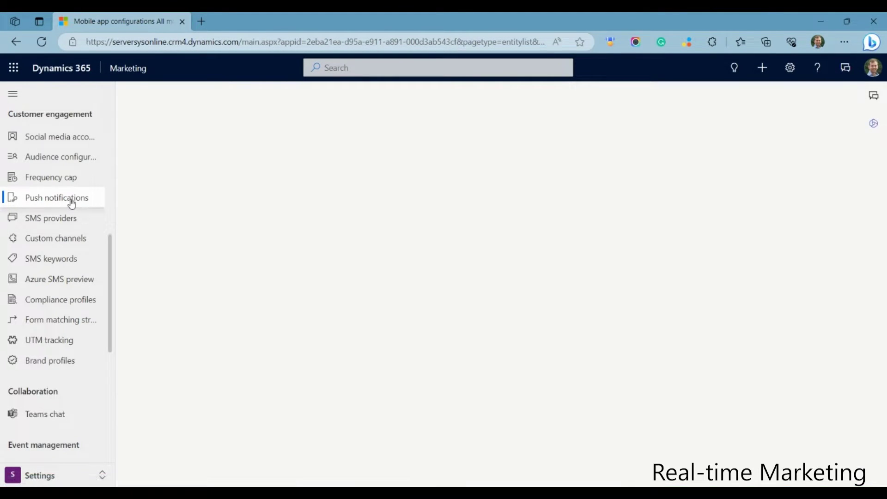
{"action": "left_click", "coordinate": [230, 96]}
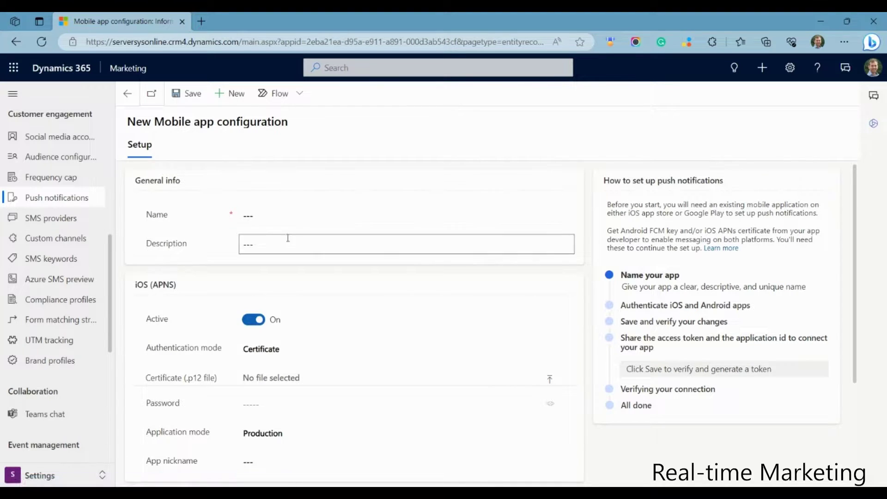
{"action": "scroll", "coordinate": [356, 329], "scroll_direction": "down", "scroll_amount": 3}
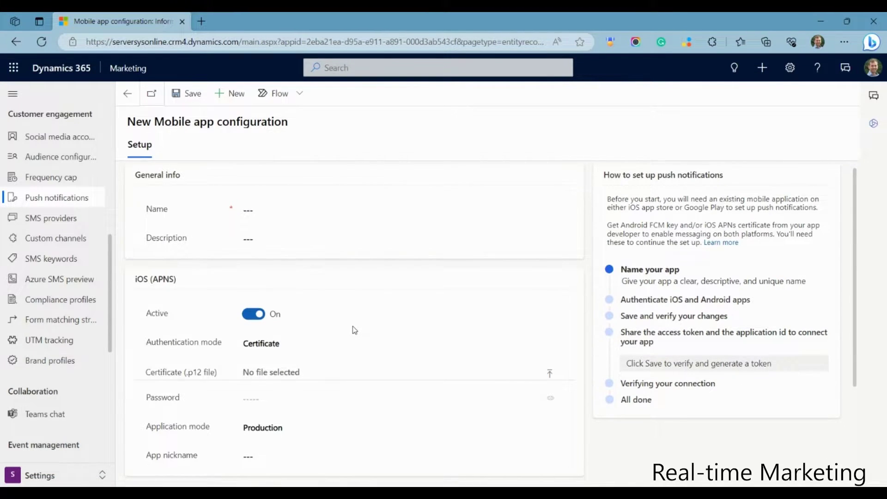
{"action": "scroll", "coordinate": [354, 329], "scroll_direction": "up", "scroll_amount": 3}
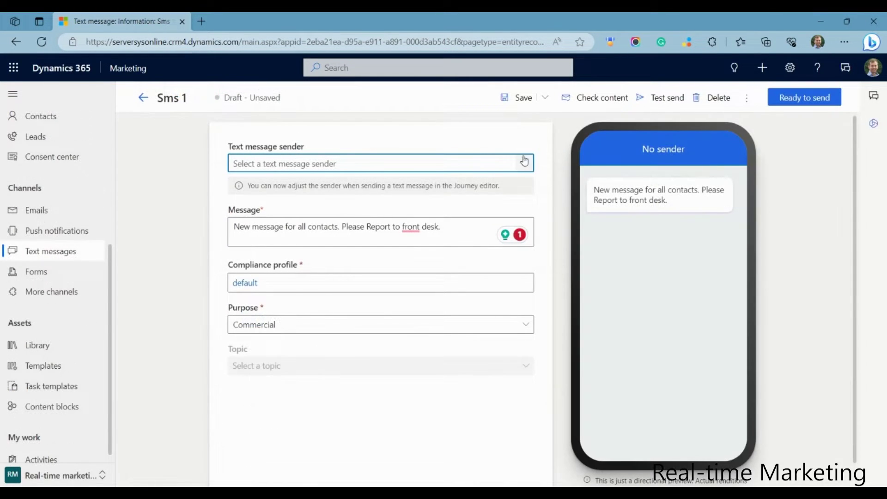
{"action": "left_click", "coordinate": [529, 162]}
{"action": "left_click", "coordinate": [374, 183]}
Discard the unsaved text message changes and start a new push notification, entering its title
{"action": "left_click", "coordinate": [62, 237]}
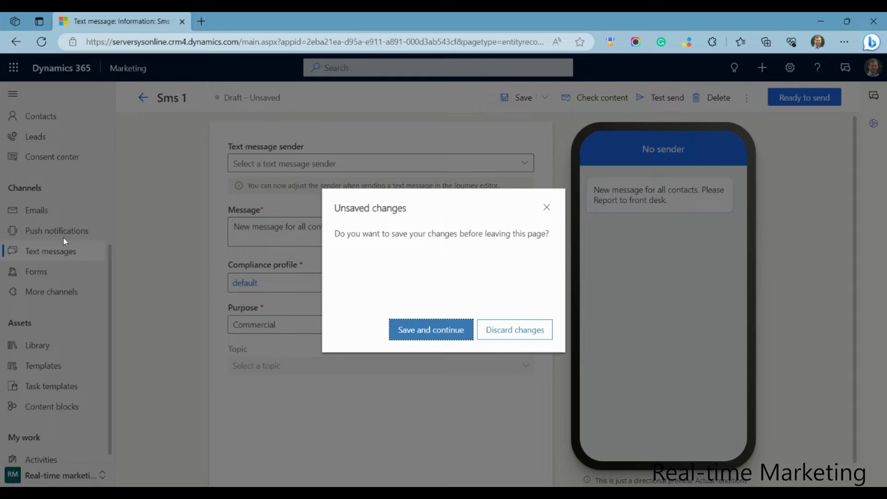
{"action": "left_click", "coordinate": [509, 327]}
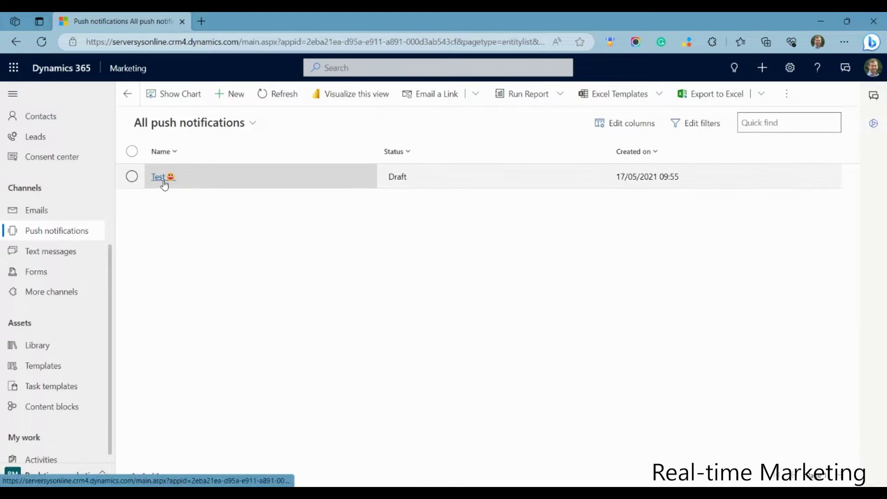
{"action": "left_click", "coordinate": [229, 95]}
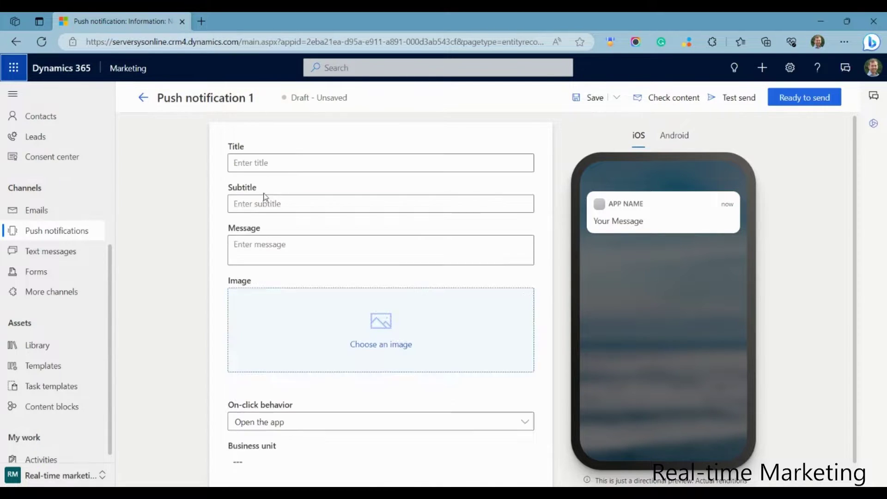
{"action": "left_click", "coordinate": [251, 166]}
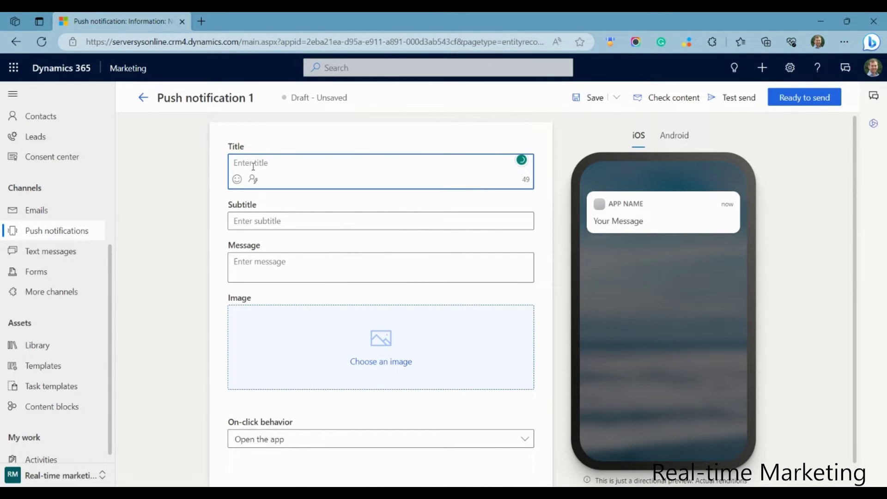
{"action": "type", "text": "Ne"}
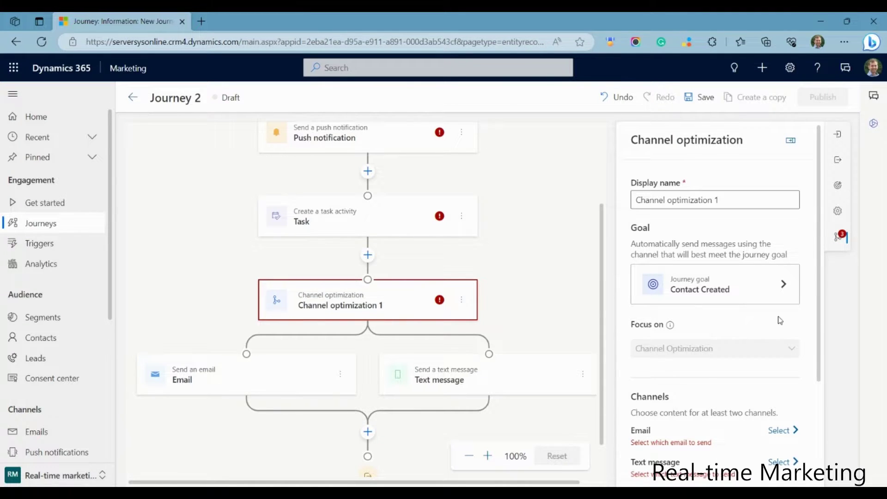
Review the push notification settings and set its on-click behavior to Open the app
{"action": "left_click", "coordinate": [839, 212]}
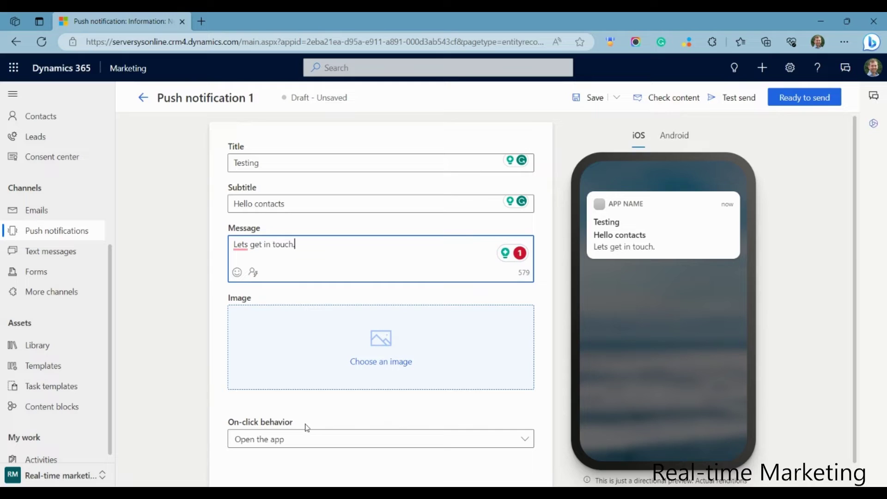
{"action": "scroll", "coordinate": [297, 395], "scroll_direction": "down", "scroll_amount": 1}
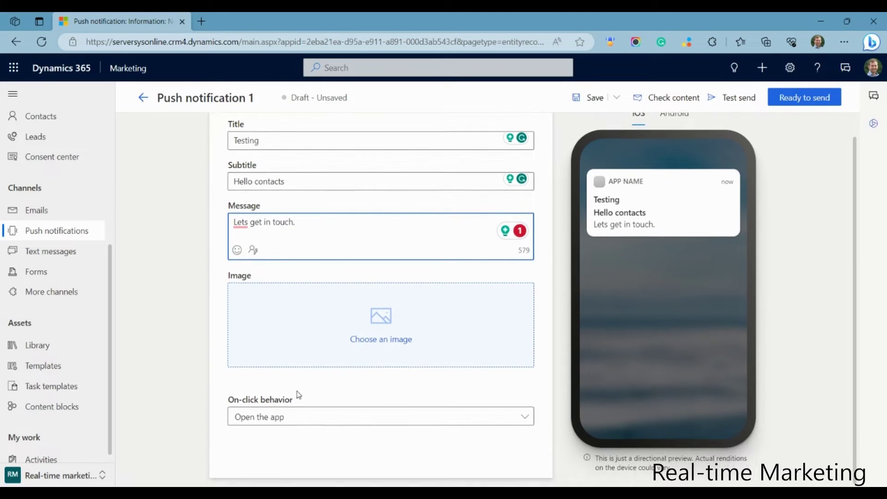
{"action": "left_click", "coordinate": [289, 400]}
{"action": "left_click", "coordinate": [290, 401]}
{"action": "left_click", "coordinate": [290, 401]}
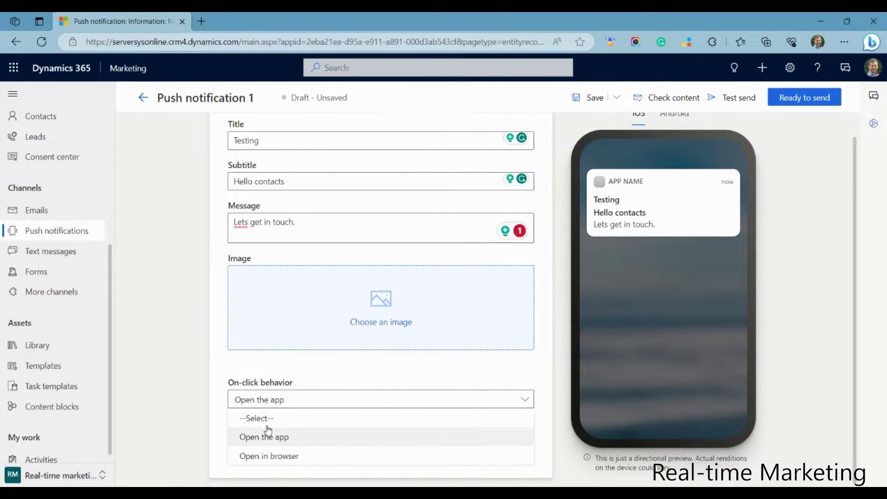
{"action": "left_click", "coordinate": [205, 318]}
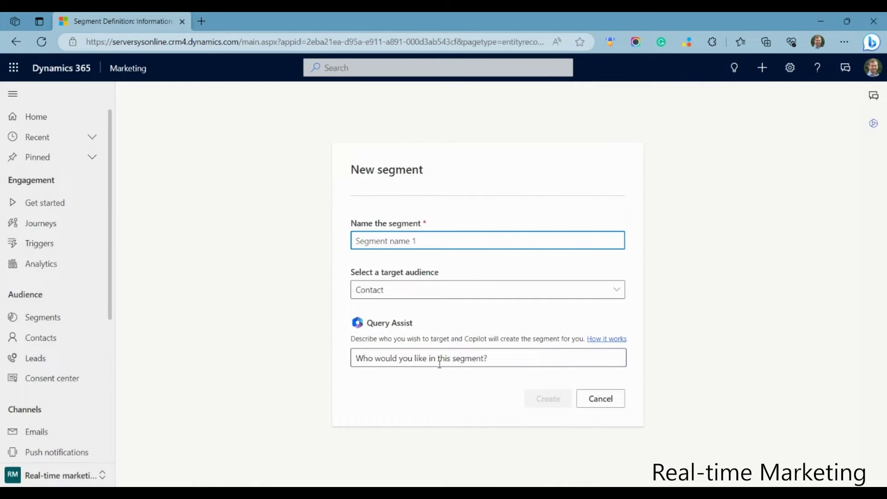
Apply the Query Assist email-address suggestion and create the segment named 'contact'
{"action": "left_click", "coordinate": [440, 364]}
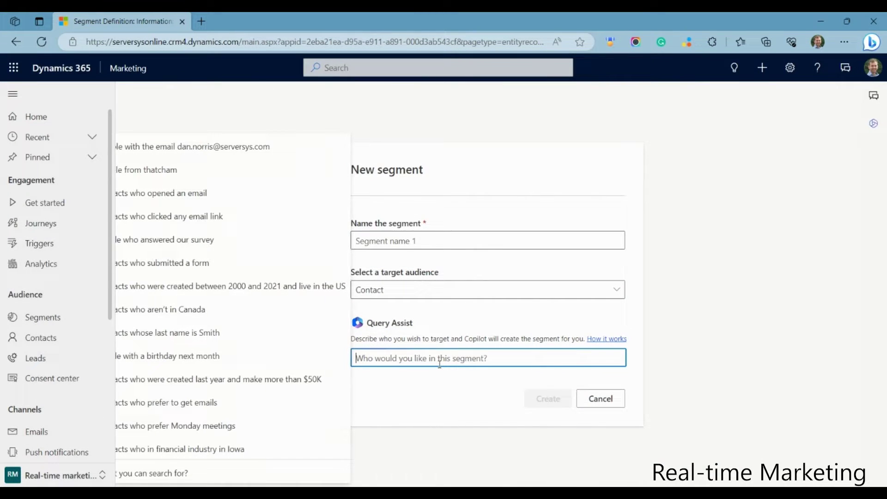
{"action": "left_click", "coordinate": [242, 156]}
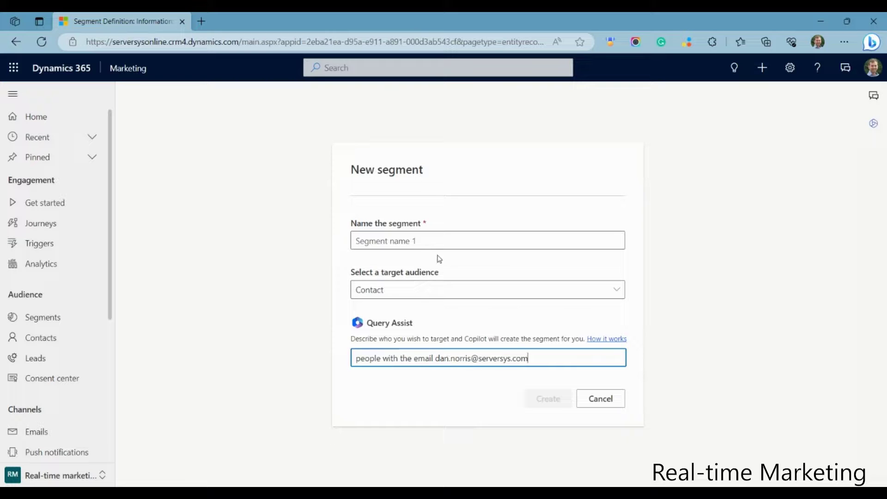
{"action": "left_click", "coordinate": [465, 247]}
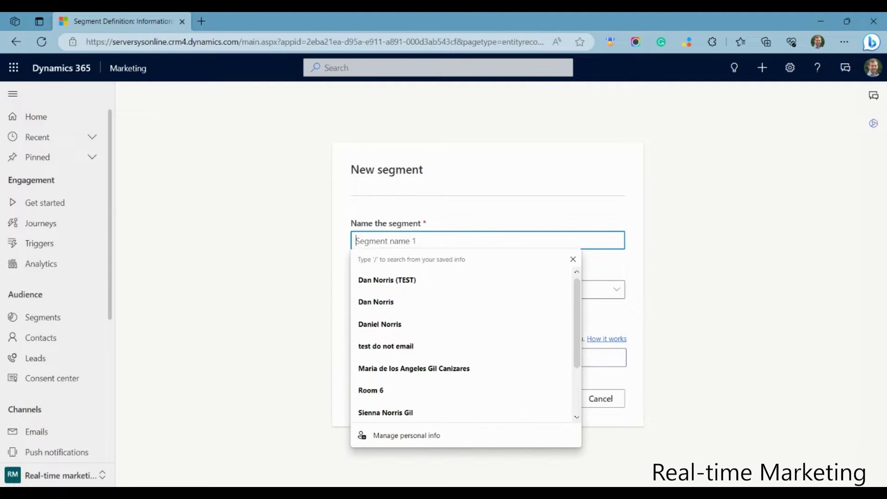
{"action": "type", "text": "contact"}
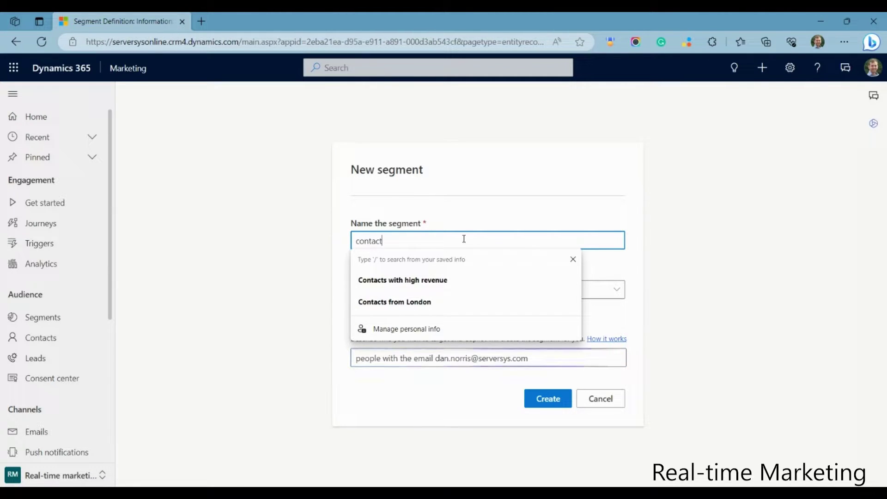
{"action": "key", "text": "Down"}
{"action": "key", "text": "Up"}
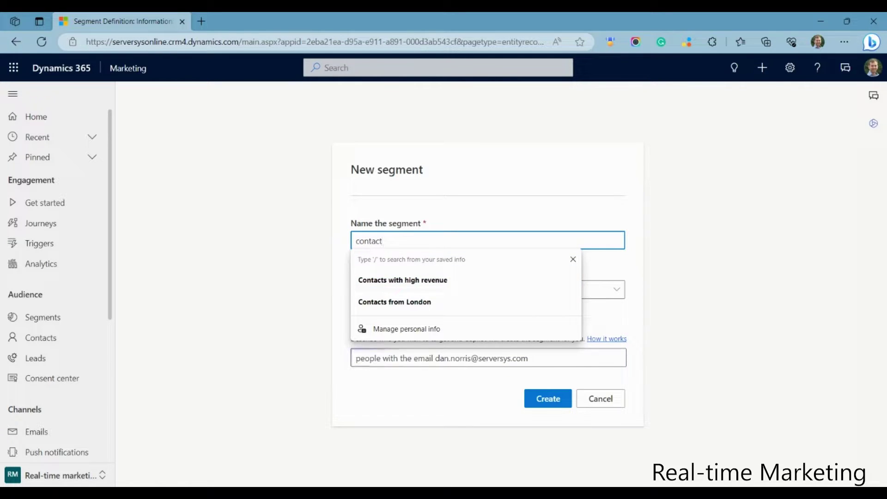
{"action": "key", "text": "Return"}
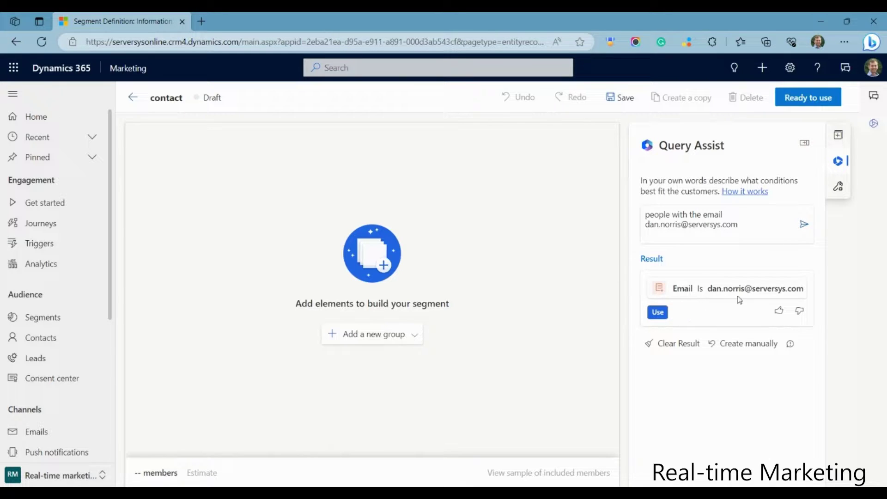
{"action": "left_click", "coordinate": [658, 313]}
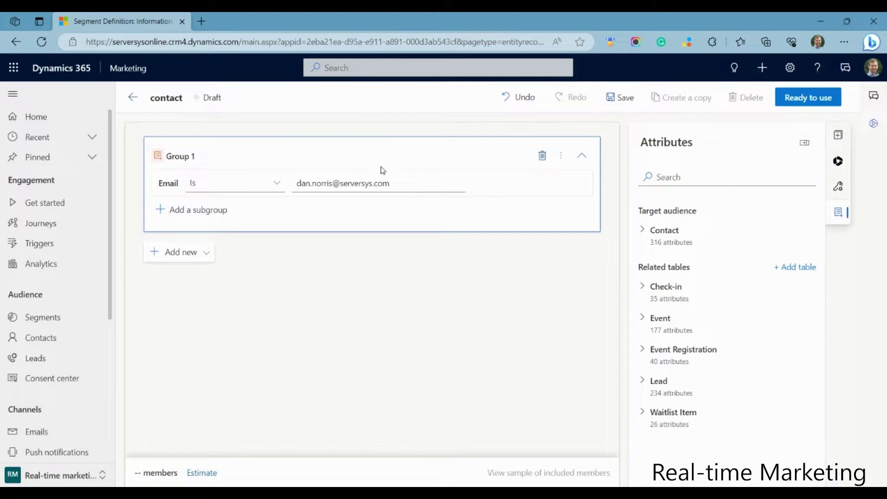
{"action": "left_click", "coordinate": [835, 188]}
{"action": "left_click", "coordinate": [838, 162]}
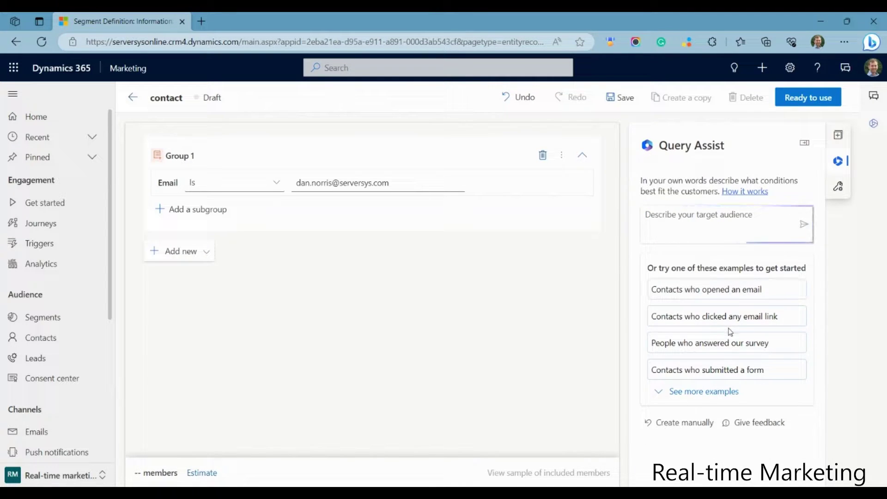
{"action": "left_click", "coordinate": [736, 350]}
{"action": "left_click", "coordinate": [805, 226]}
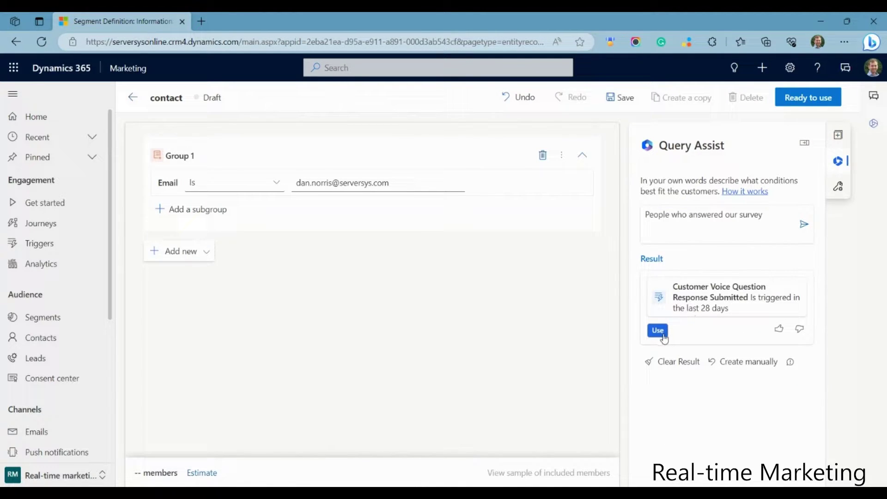
{"action": "left_click", "coordinate": [658, 331]}
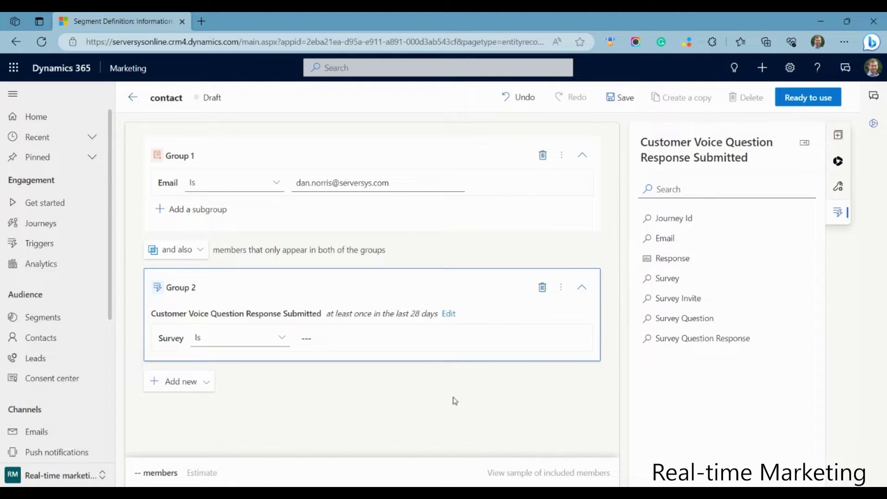
Add behavioral Group 3 and have Query Assist generate a condition for contacts who submitted a form
{"action": "left_click", "coordinate": [253, 402]}
{"action": "left_click", "coordinate": [164, 386]}
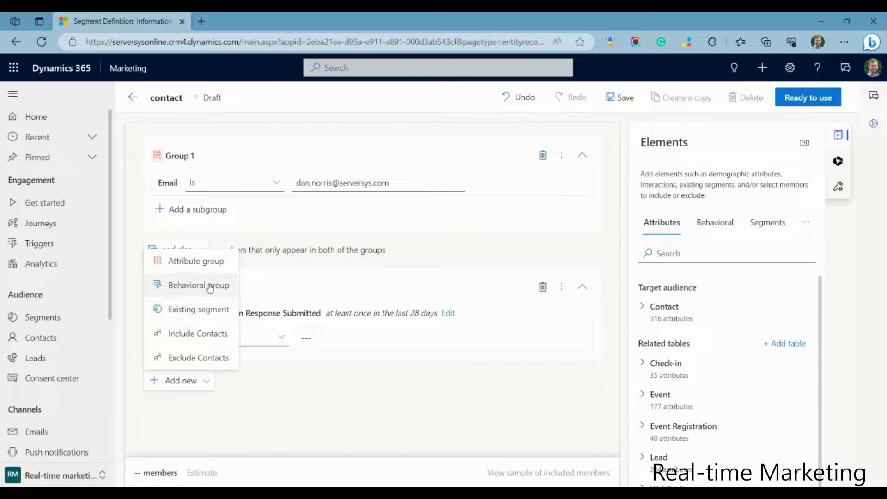
{"action": "left_click", "coordinate": [209, 287]}
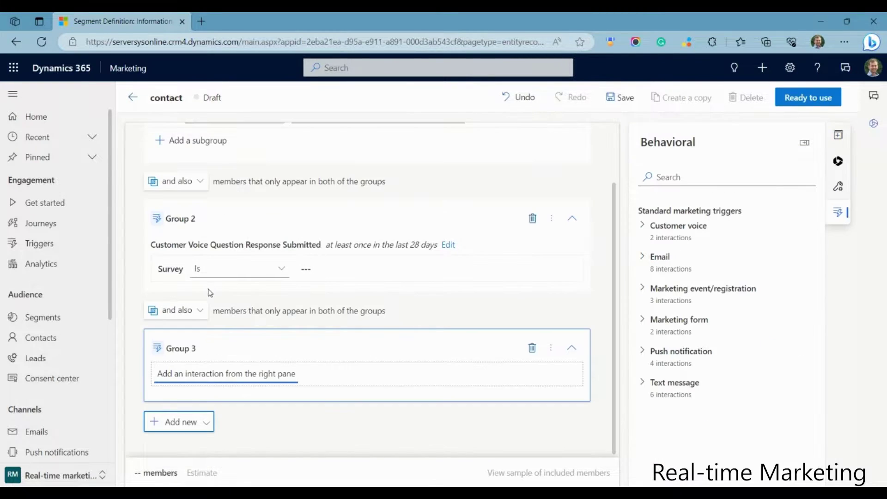
{"action": "left_click", "coordinate": [839, 161]}
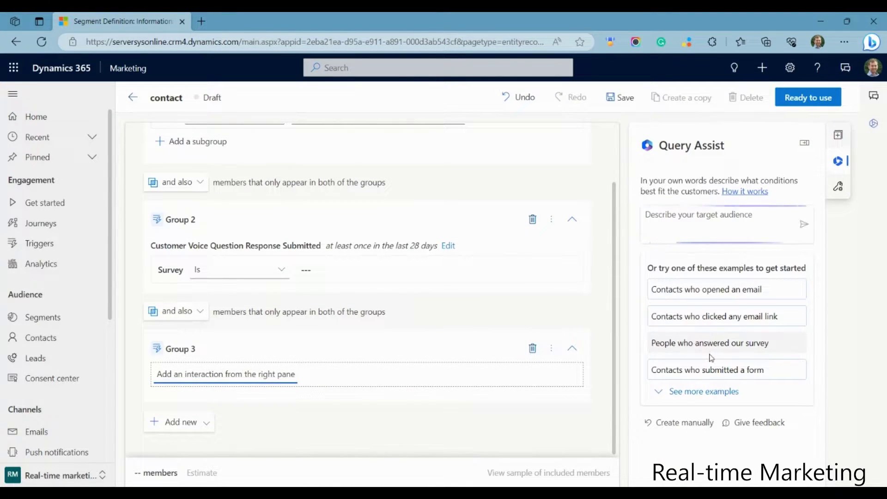
{"action": "left_click", "coordinate": [713, 376]}
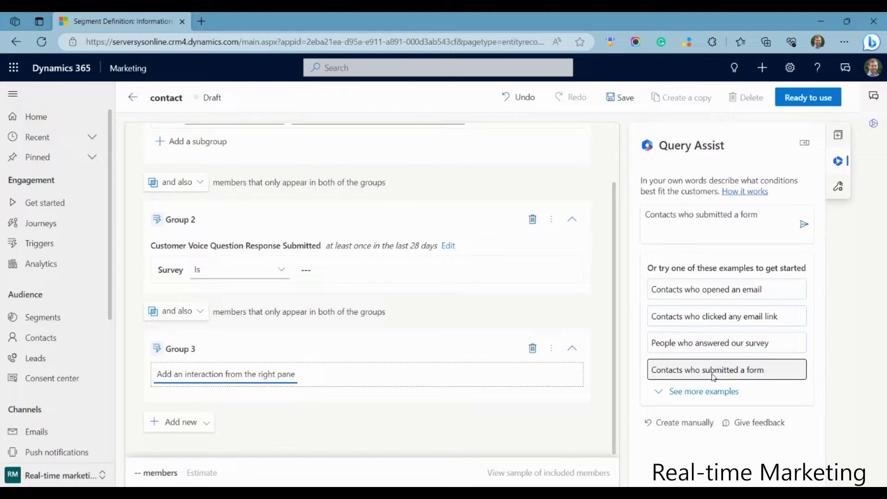
{"action": "left_click", "coordinate": [805, 225]}
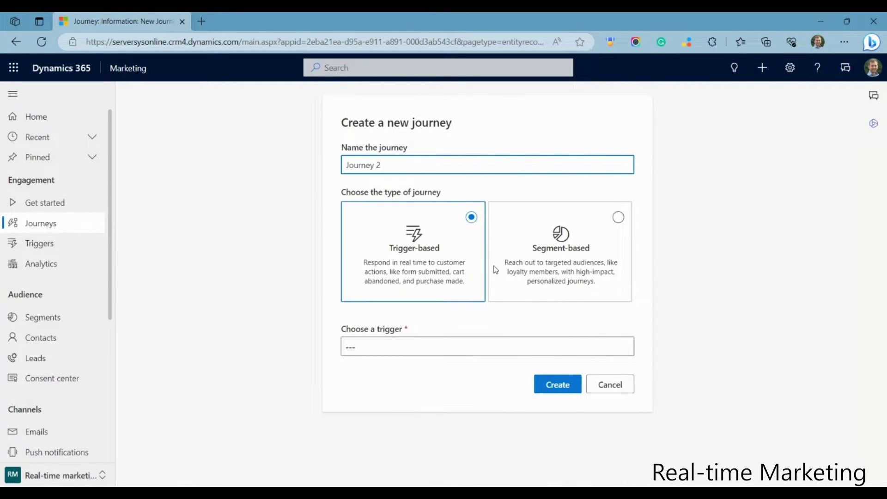
Try the Segment-based journey options: segment lookup, start anytime for new members, and repeating schedule
{"action": "left_click", "coordinate": [575, 246]}
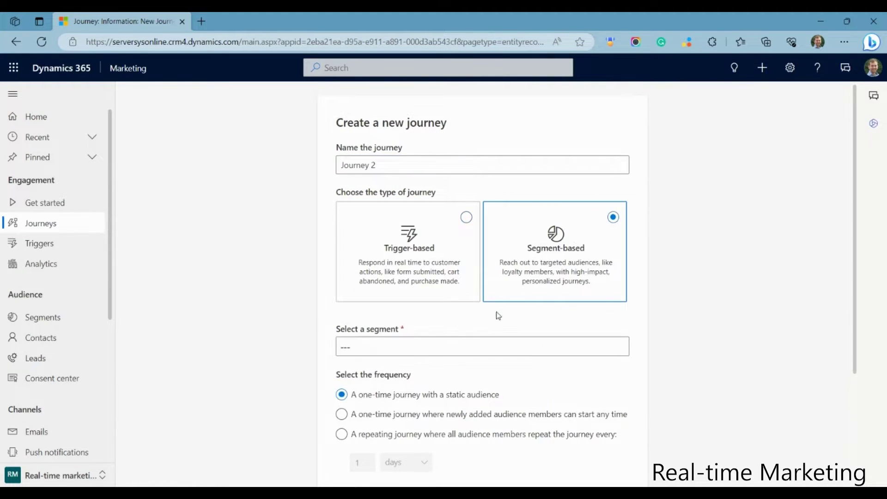
{"action": "left_click", "coordinate": [362, 348]}
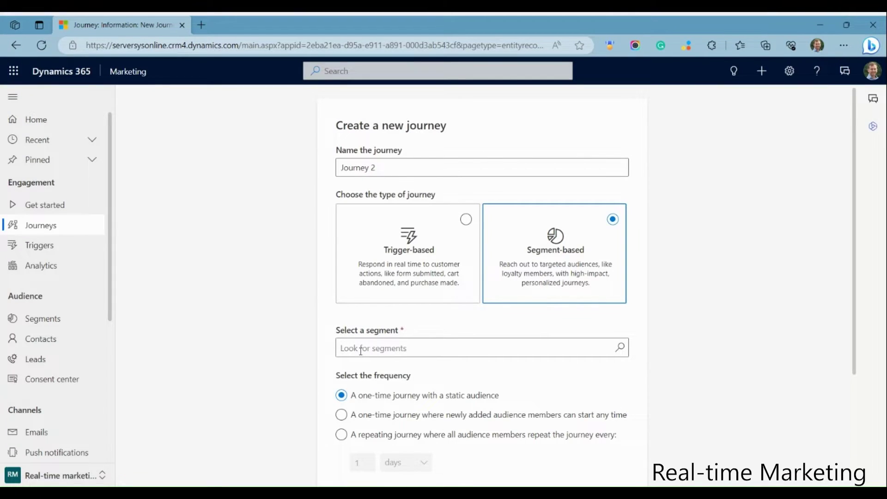
{"action": "left_click", "coordinate": [341, 414]}
{"action": "left_click", "coordinate": [341, 435]}
{"action": "scroll", "coordinate": [388, 282], "scroll_direction": "down", "scroll_amount": 4}
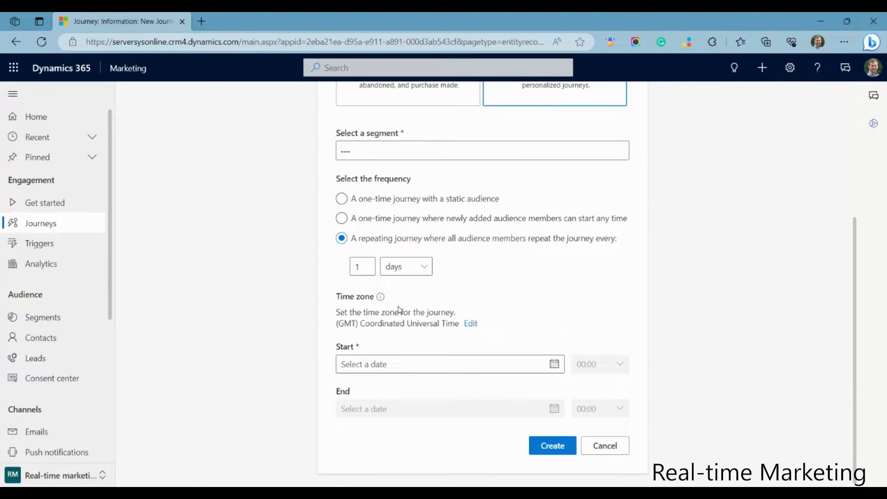
{"action": "scroll", "coordinate": [400, 310], "scroll_direction": "up", "scroll_amount": 4}
Switch Journey 2 back to Trigger-based and choose Cart Abandon as the starting trigger
{"action": "left_click", "coordinate": [410, 256]}
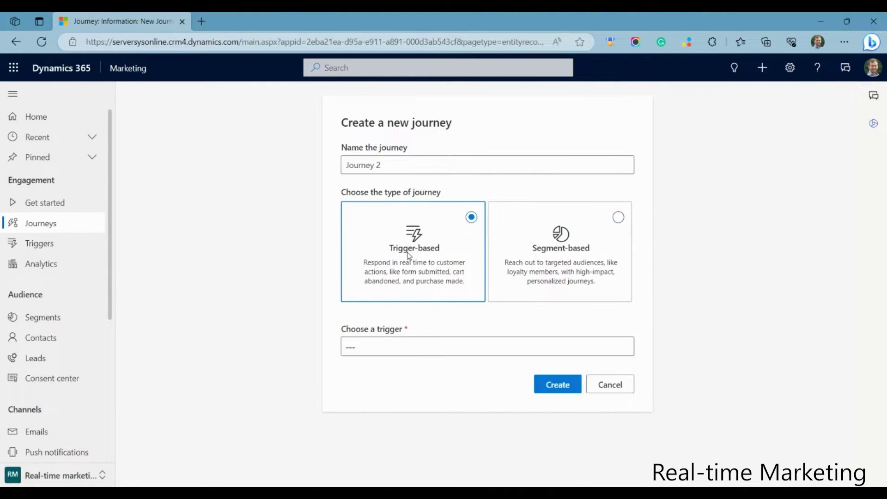
{"action": "left_click", "coordinate": [393, 342]}
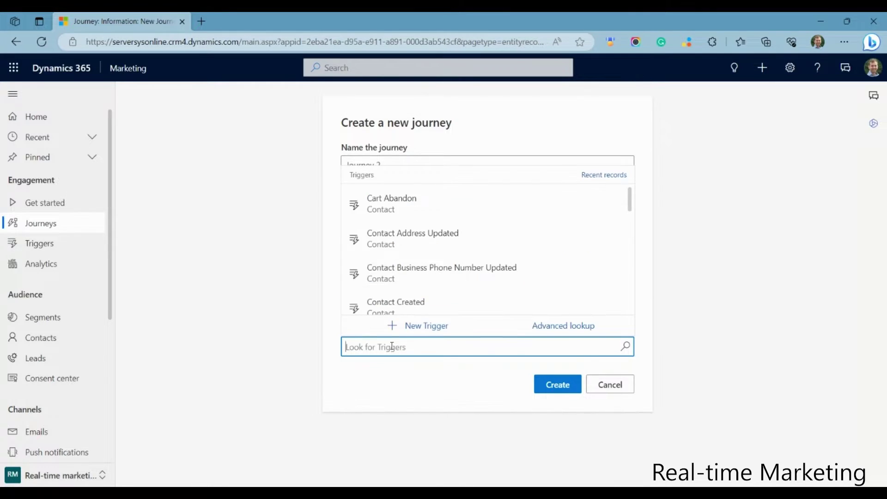
{"action": "left_click", "coordinate": [406, 210]}
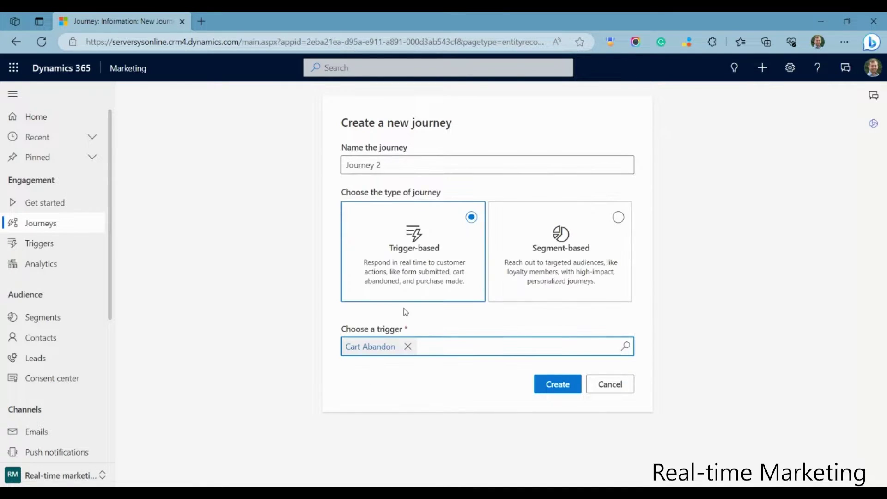
{"action": "left_click", "coordinate": [444, 386]}
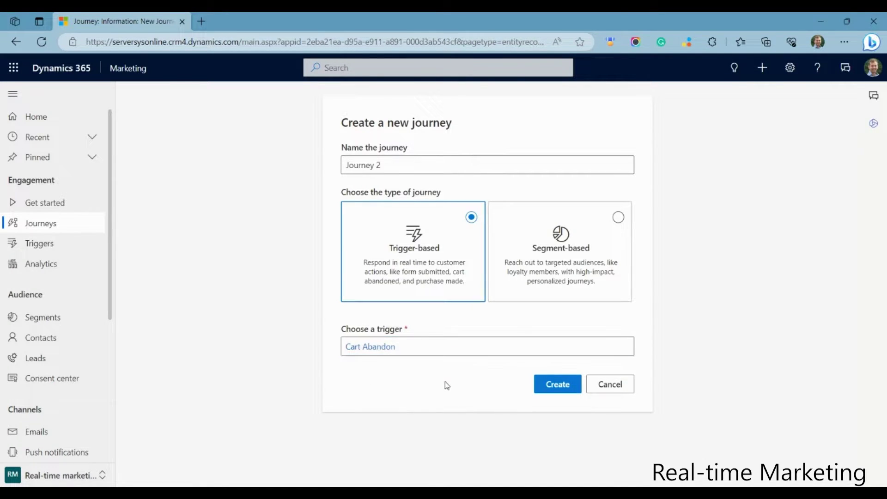
Create Journey 2 with goal Drive a purchase, met on Contact Created by 5% of the audience
{"action": "left_click", "coordinate": [558, 395]}
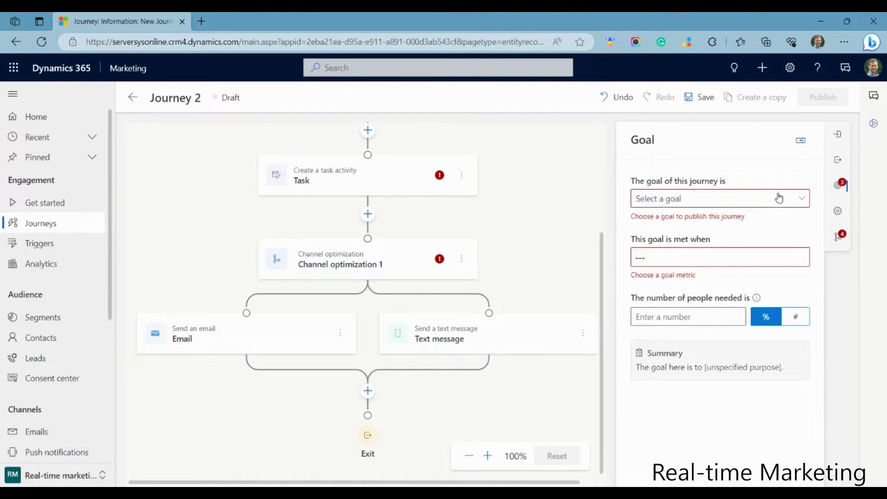
{"action": "left_click", "coordinate": [779, 198]}
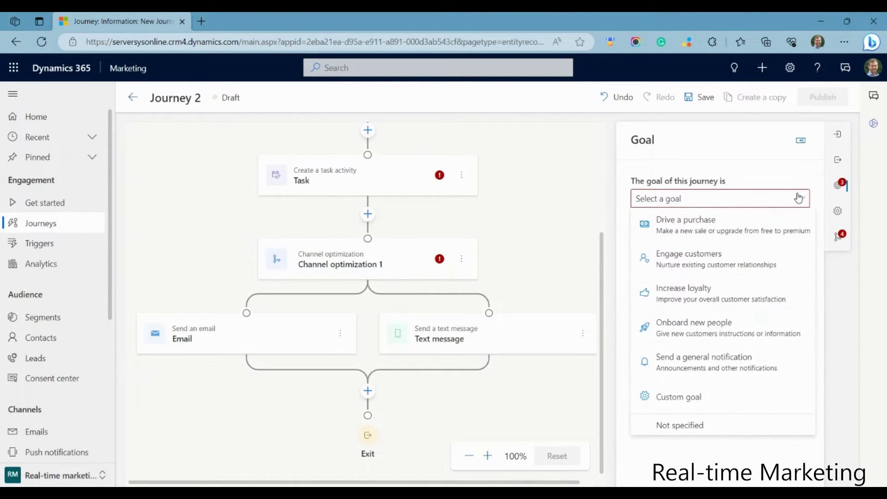
{"action": "left_click", "coordinate": [759, 221]}
{"action": "left_click", "coordinate": [717, 240]}
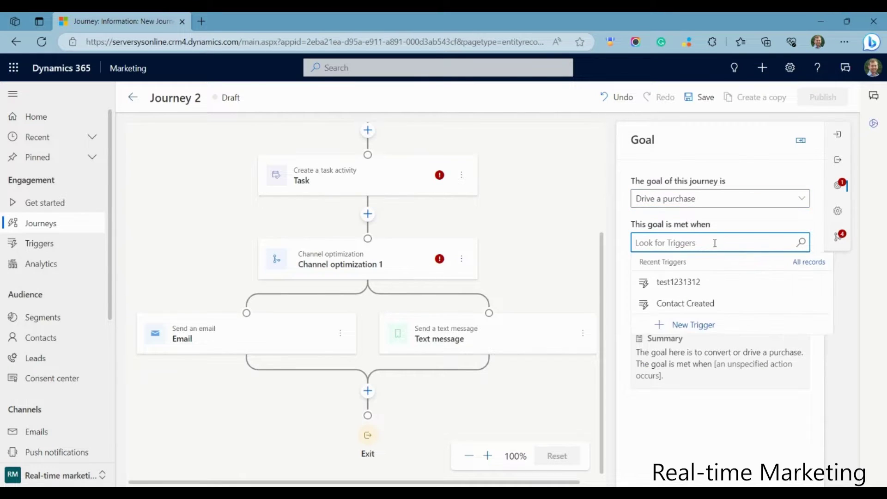
{"action": "left_click", "coordinate": [679, 303]}
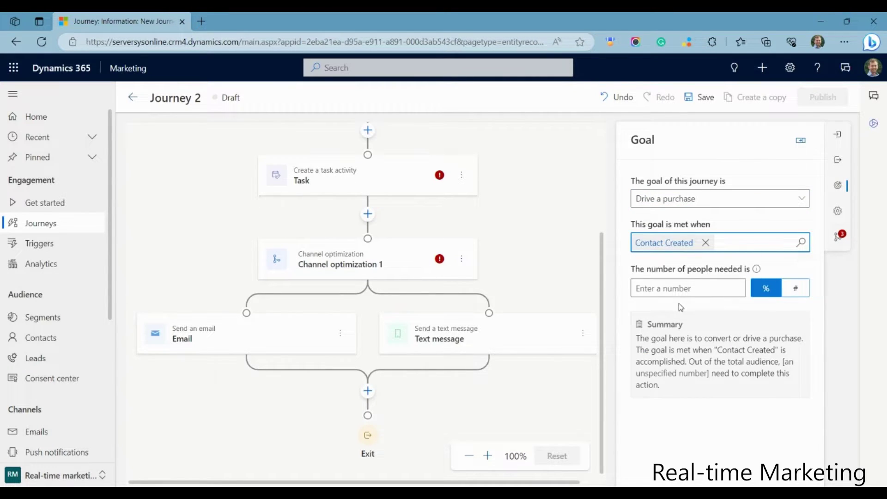
{"action": "left_click", "coordinate": [679, 289]}
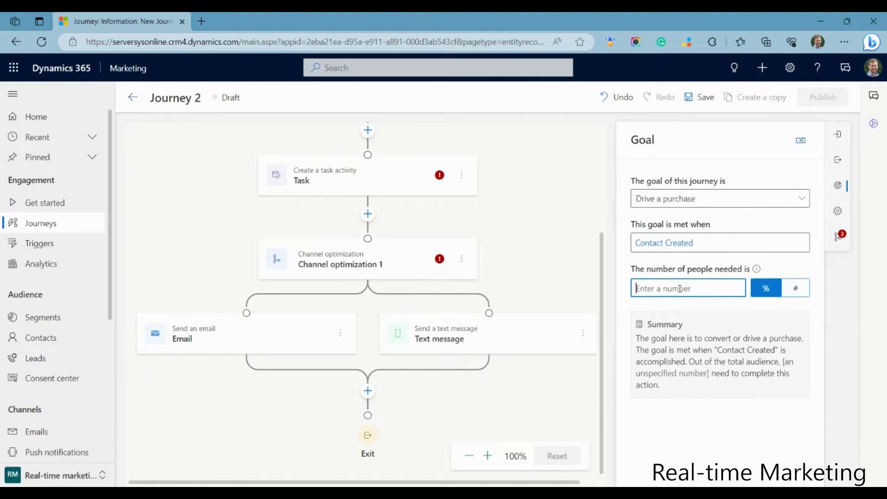
{"action": "type", "text": "5"}
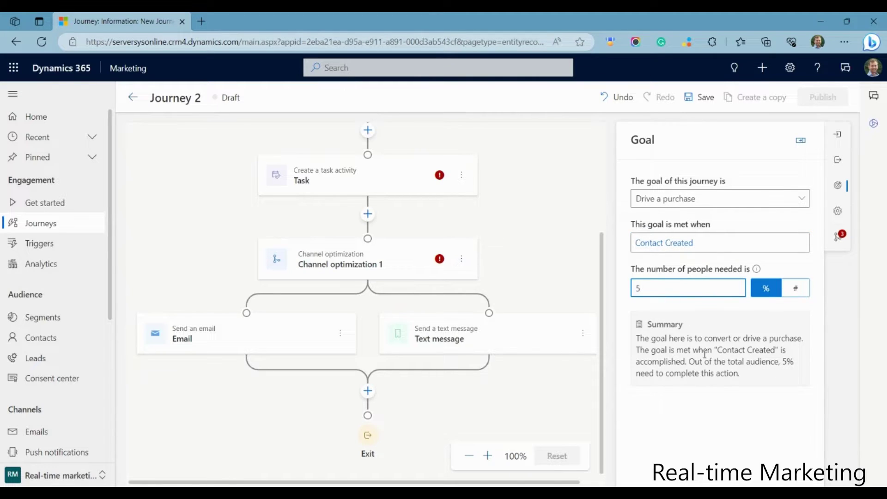
{"action": "left_click", "coordinate": [706, 418]}
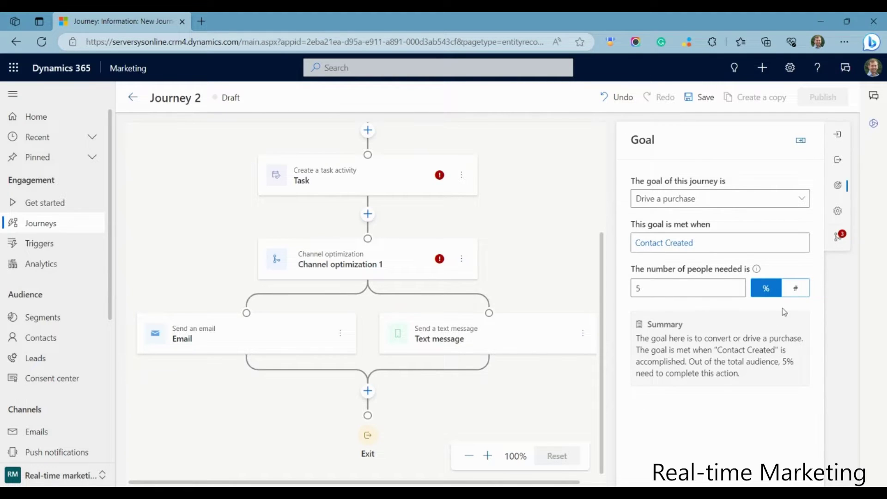
{"action": "left_click", "coordinate": [839, 245]}
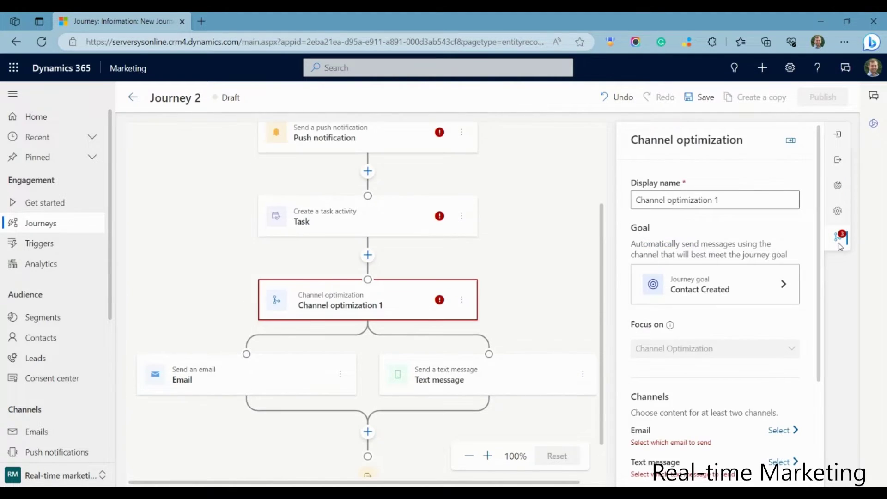
Switch between the journey's frequency cap, goal and exit settings panels
{"action": "left_click", "coordinate": [840, 214]}
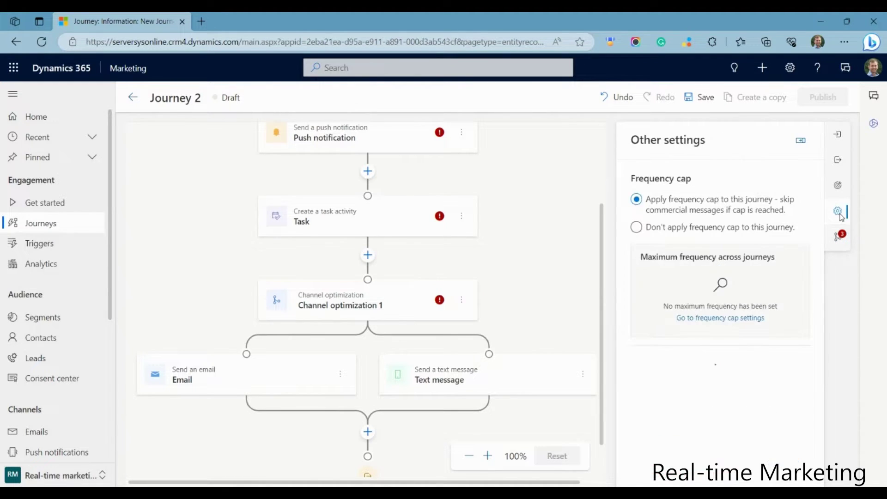
{"action": "left_click", "coordinate": [839, 189]}
{"action": "left_click", "coordinate": [838, 161]}
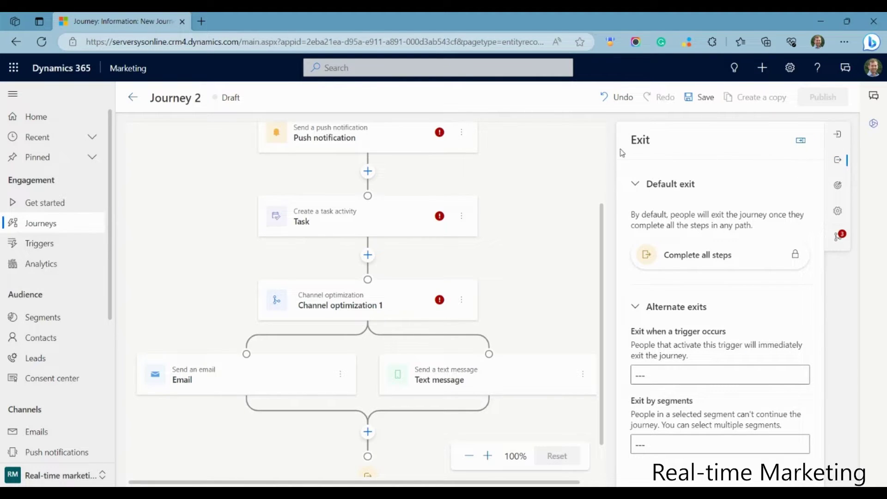
Re-set the journey goal to Drive a purchase, met on Contact Created by 5% of the audience
{"action": "left_click", "coordinate": [837, 185]}
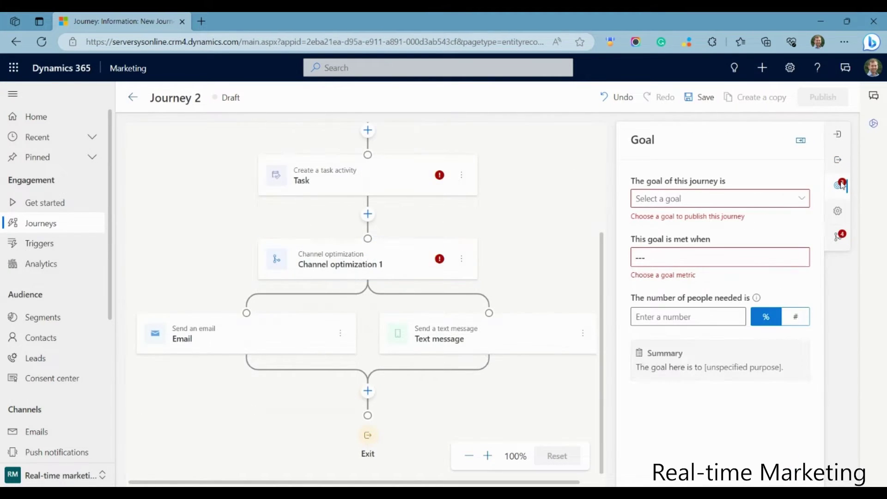
{"action": "left_click", "coordinate": [779, 198]}
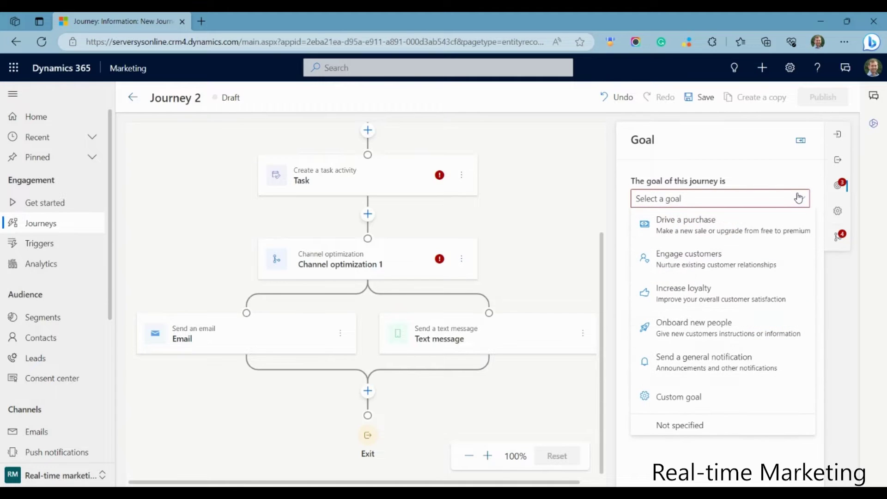
{"action": "left_click", "coordinate": [759, 220]}
{"action": "left_click", "coordinate": [712, 242]}
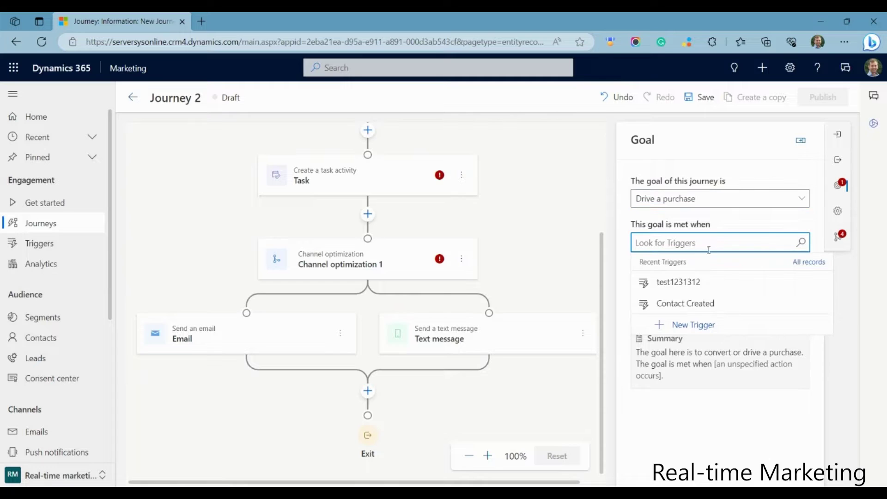
{"action": "left_click", "coordinate": [683, 304]}
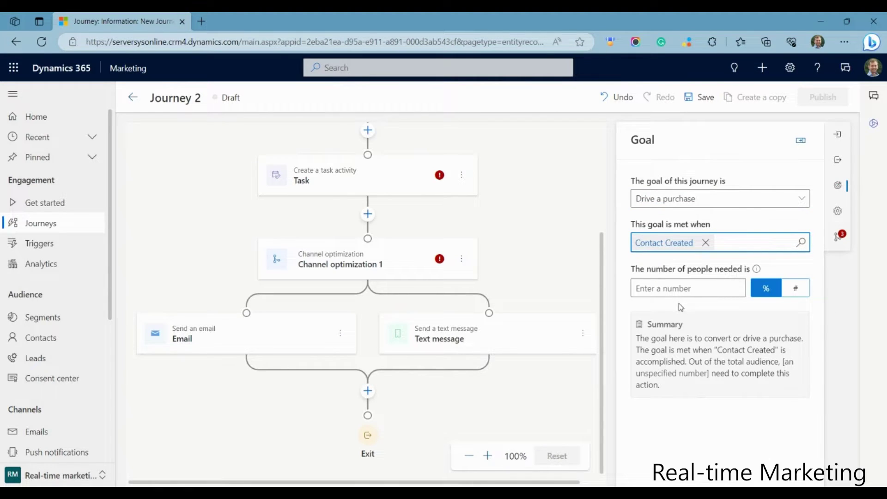
{"action": "left_click", "coordinate": [679, 289]}
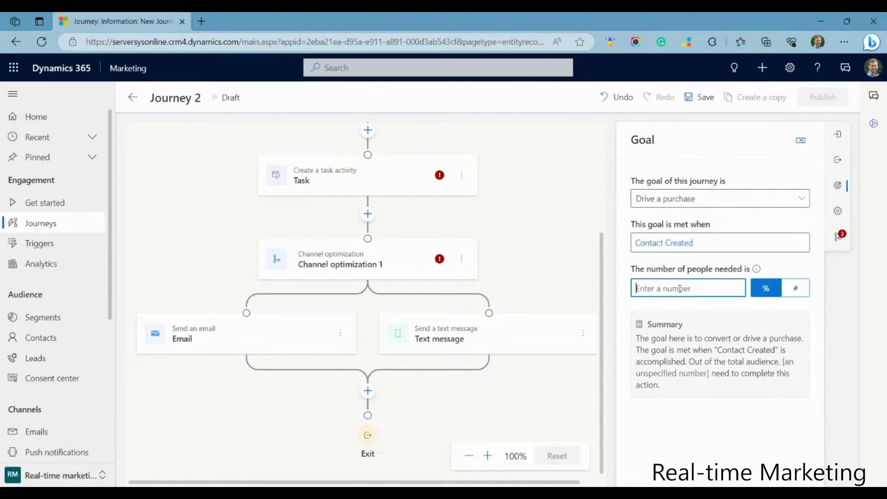
{"action": "type", "text": "5"}
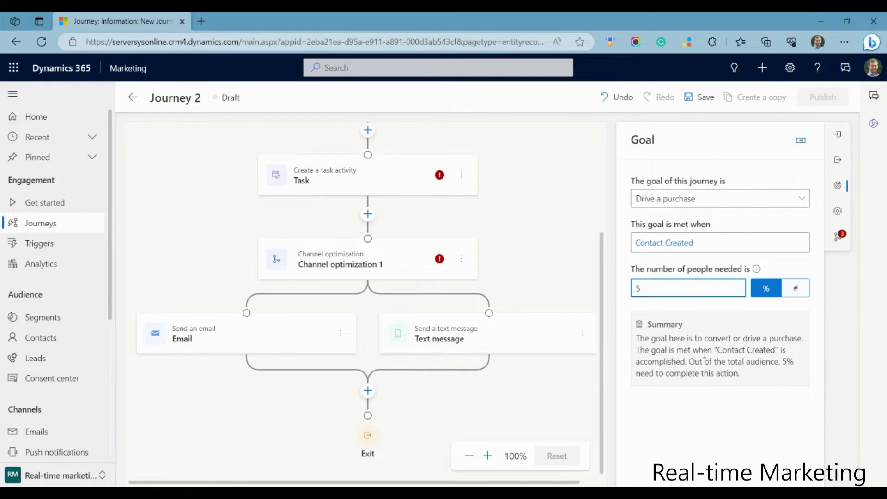
{"action": "left_click", "coordinate": [706, 418]}
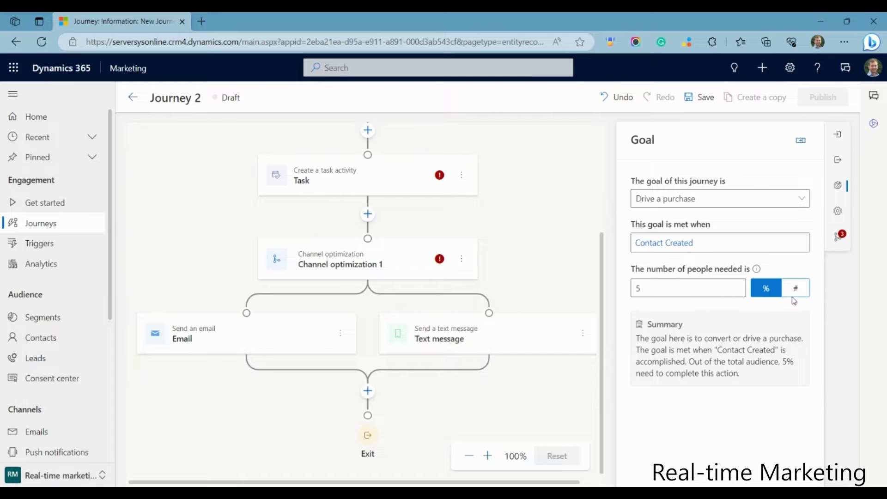
View the channel optimization, frequency cap, goal and exit settings panels in turn
{"action": "left_click", "coordinate": [839, 237]}
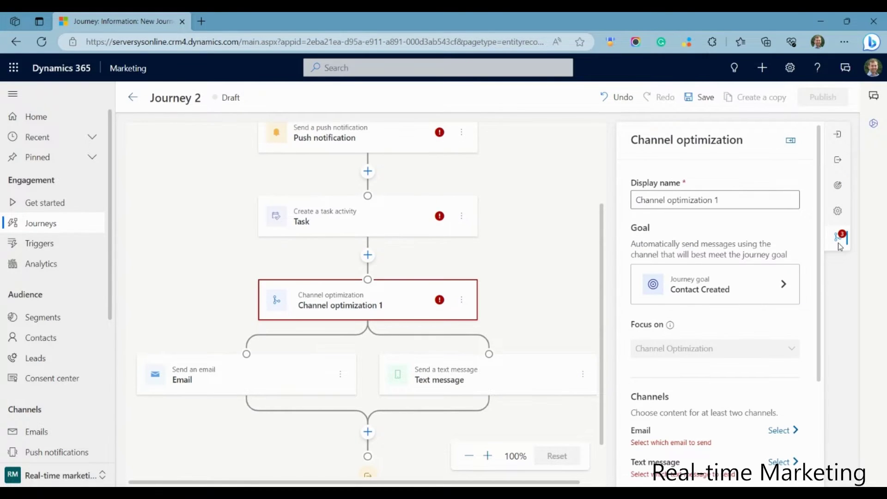
{"action": "left_click", "coordinate": [838, 212]}
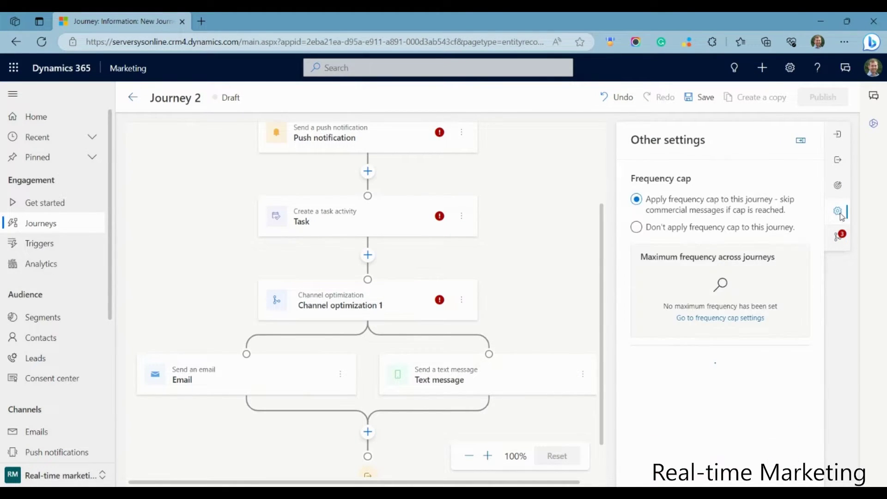
{"action": "left_click", "coordinate": [838, 186]}
{"action": "left_click", "coordinate": [839, 162]}
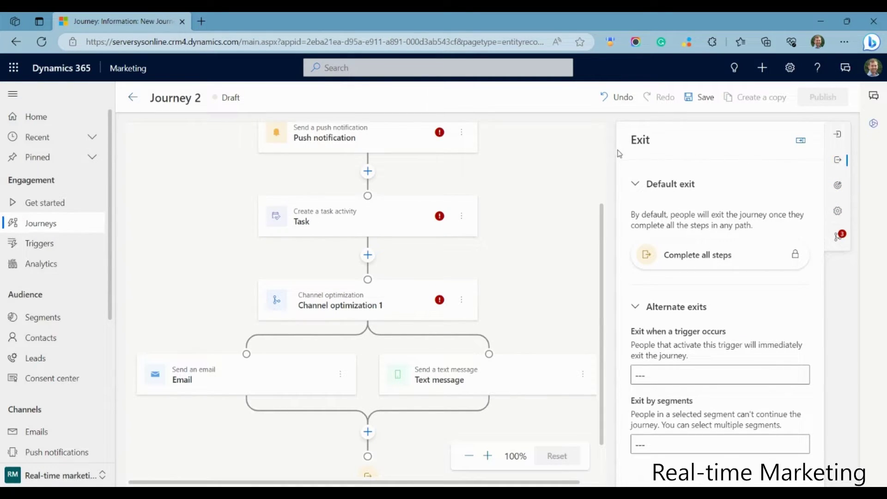
Add a push notification step, a task step, and an Activate a custom trigger step under Yes
{"action": "left_click", "coordinate": [368, 171]}
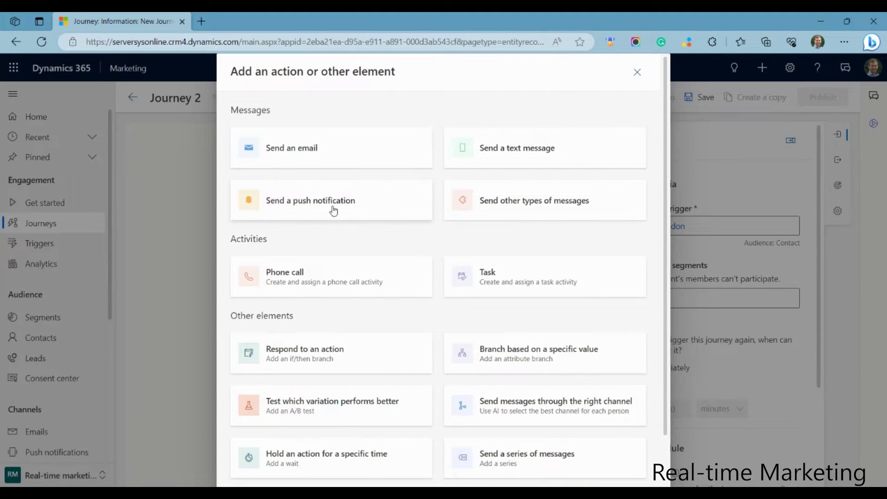
{"action": "left_click", "coordinate": [333, 211]}
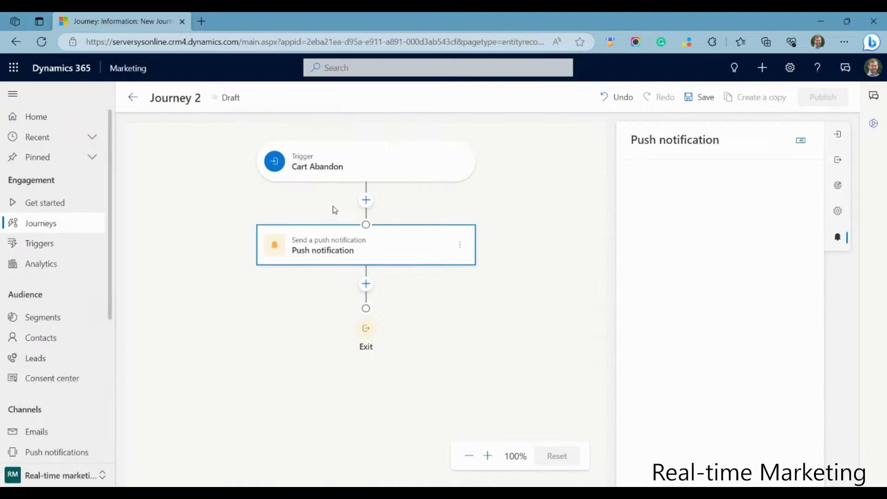
{"action": "left_click", "coordinate": [365, 285]}
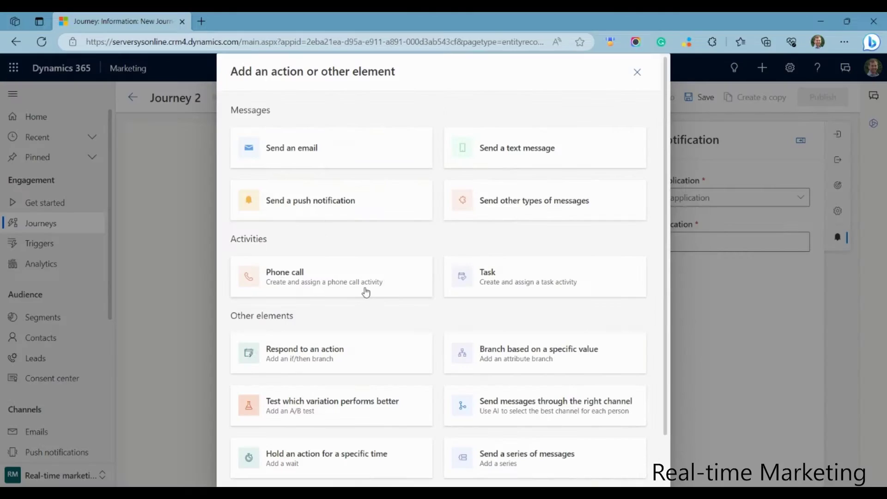
{"action": "left_click", "coordinate": [497, 277]}
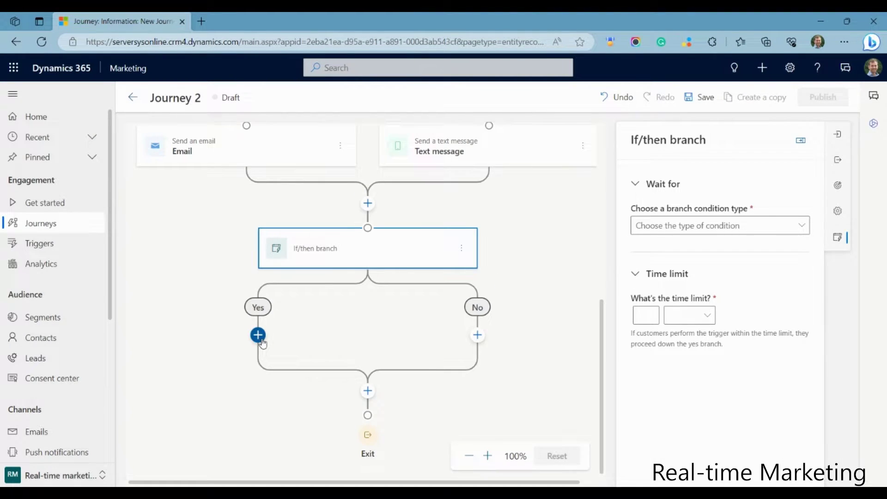
{"action": "left_click", "coordinate": [258, 334]}
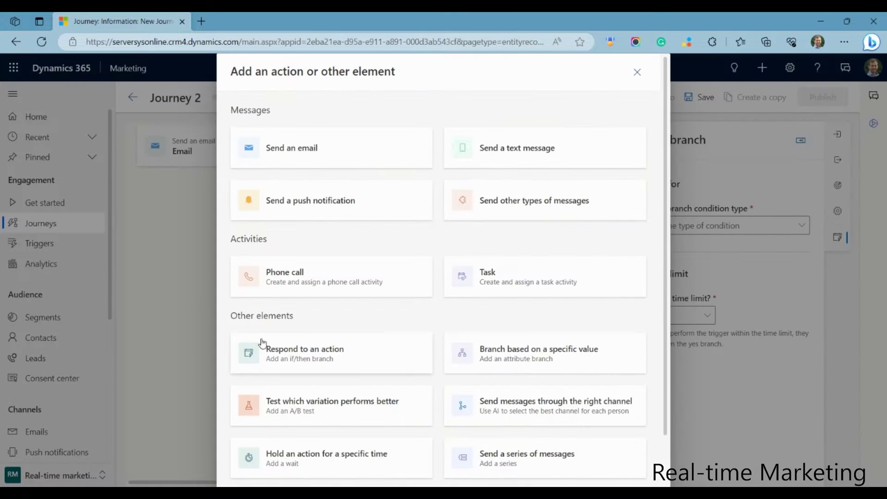
{"action": "scroll", "coordinate": [264, 344], "scroll_direction": "down", "scroll_amount": 2}
{"action": "left_click", "coordinate": [335, 455]}
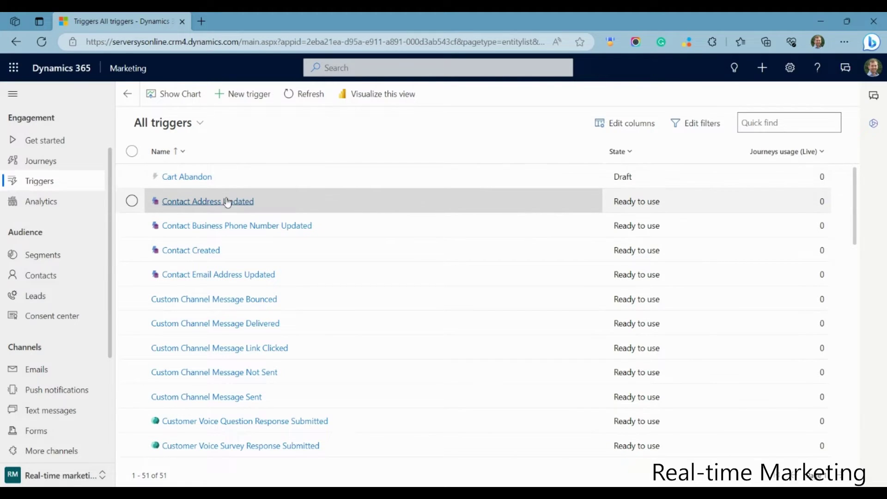
Scroll through the All triggers list to review the available triggers
{"action": "scroll", "coordinate": [259, 300], "scroll_direction": "down", "scroll_amount": 6}
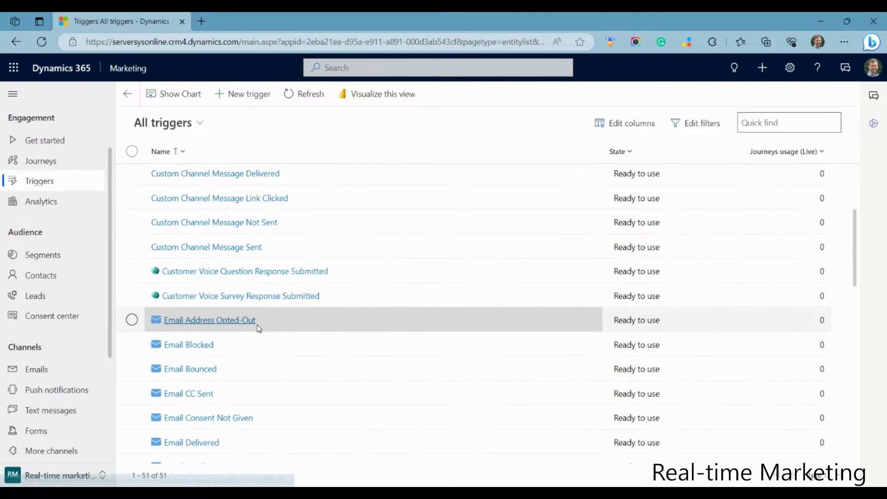
{"action": "scroll", "coordinate": [256, 331], "scroll_direction": "down", "scroll_amount": 9}
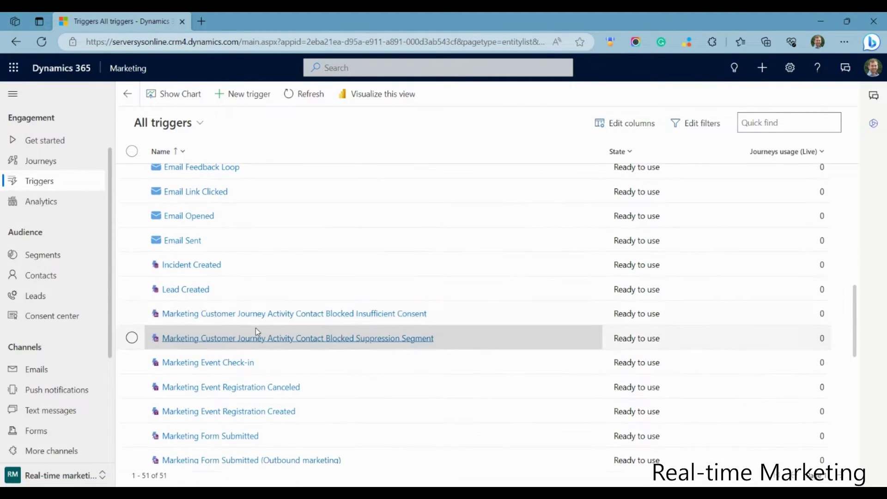
{"action": "scroll", "coordinate": [257, 331], "scroll_direction": "down", "scroll_amount": 5}
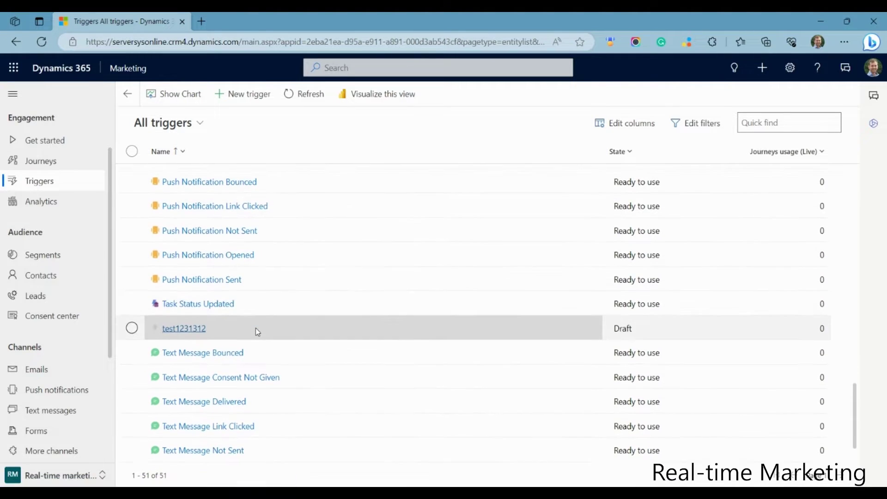
{"action": "scroll", "coordinate": [257, 326], "scroll_direction": "up", "scroll_amount": 20}
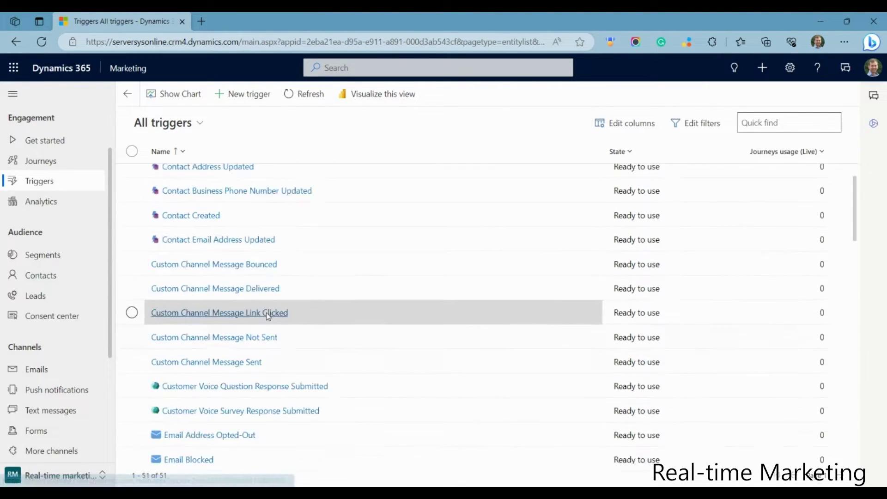
Create a trigger named 'New Trigger' and base it on the Case table
{"action": "left_click", "coordinate": [264, 101]}
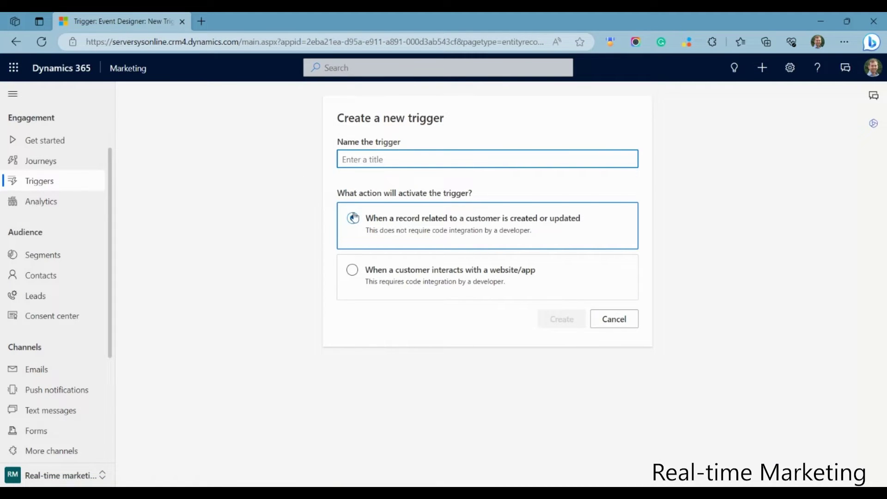
{"action": "type", "text": "New"}
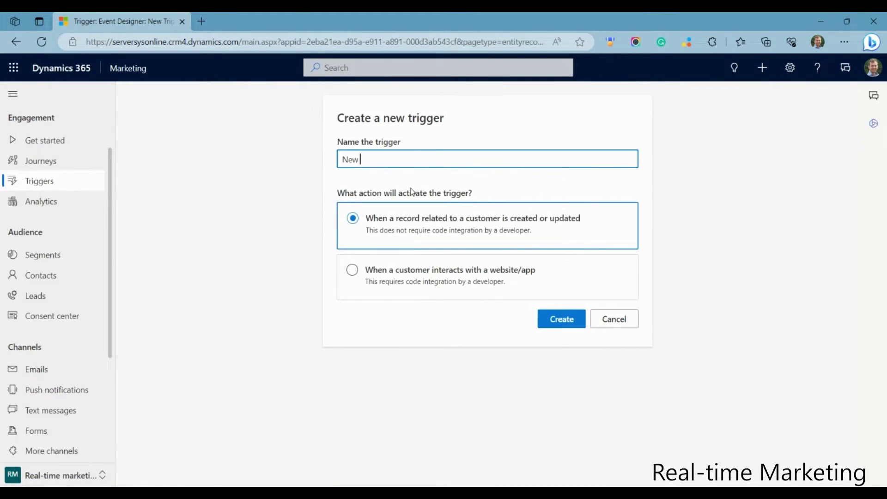
{"action": "type", "text": " Trigger"}
{"action": "left_click", "coordinate": [565, 321]}
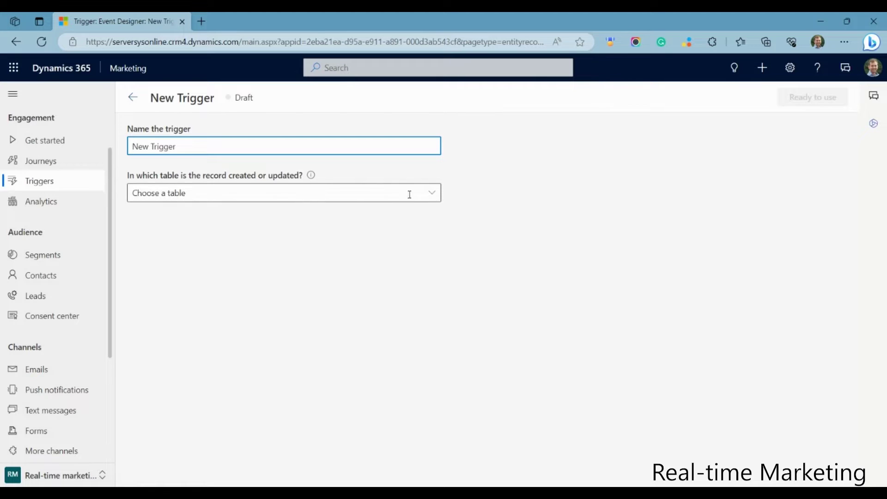
{"action": "left_click", "coordinate": [432, 194]}
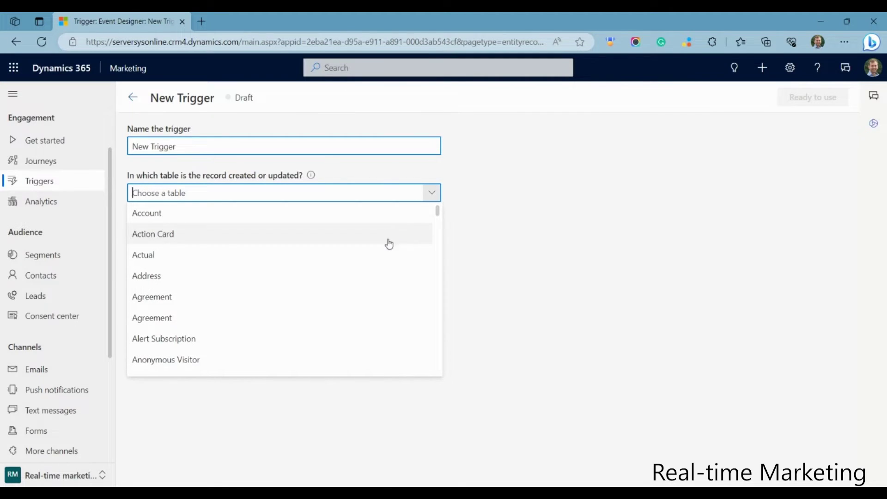
{"action": "scroll", "coordinate": [384, 259], "scroll_direction": "down", "scroll_amount": 2}
{"action": "scroll", "coordinate": [381, 277], "scroll_direction": "down", "scroll_amount": 2}
{"action": "scroll", "coordinate": [380, 277], "scroll_direction": "down", "scroll_amount": 4}
{"action": "left_click", "coordinate": [379, 289]}
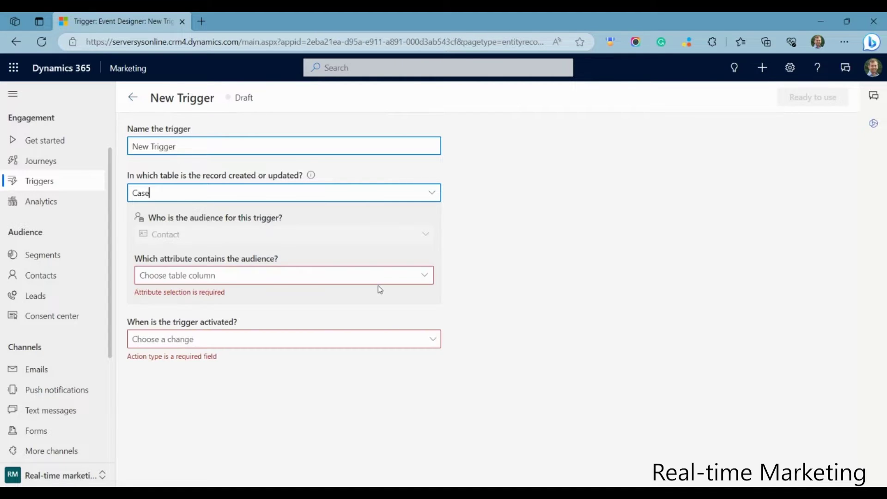
Set audience attribute Contact (contactid), fire when a new record is created, then discard the trigger
{"action": "left_click", "coordinate": [424, 275]}
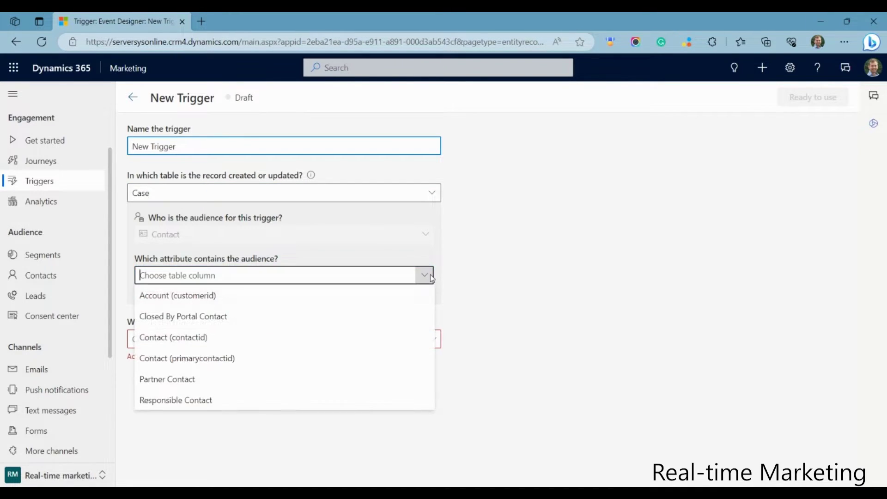
{"action": "left_click", "coordinate": [378, 334]}
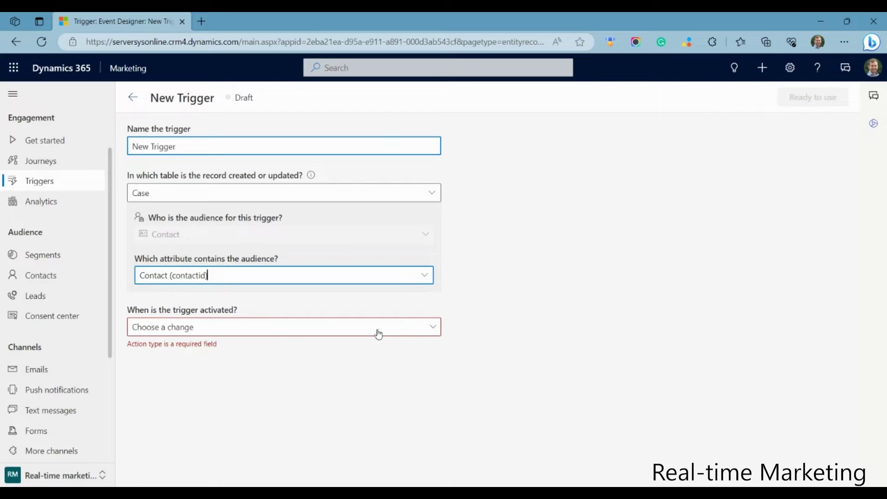
{"action": "left_click", "coordinate": [379, 333]}
{"action": "left_click", "coordinate": [372, 348]}
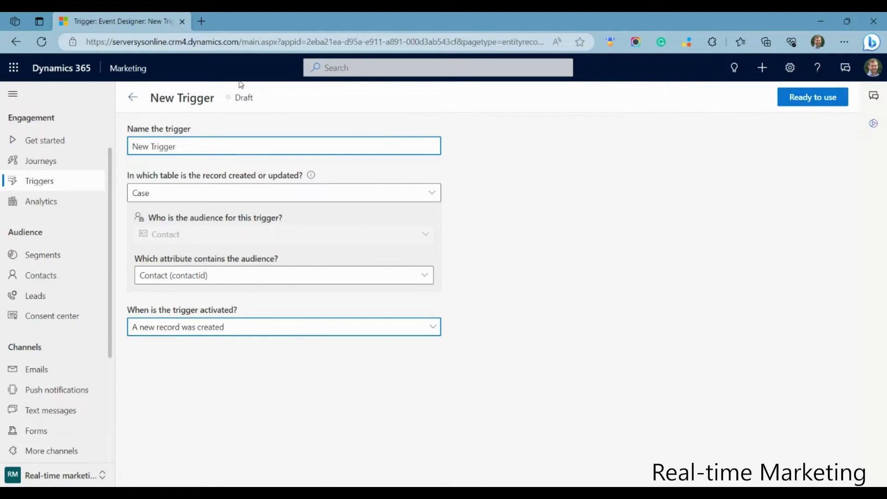
{"action": "left_click", "coordinate": [133, 97]}
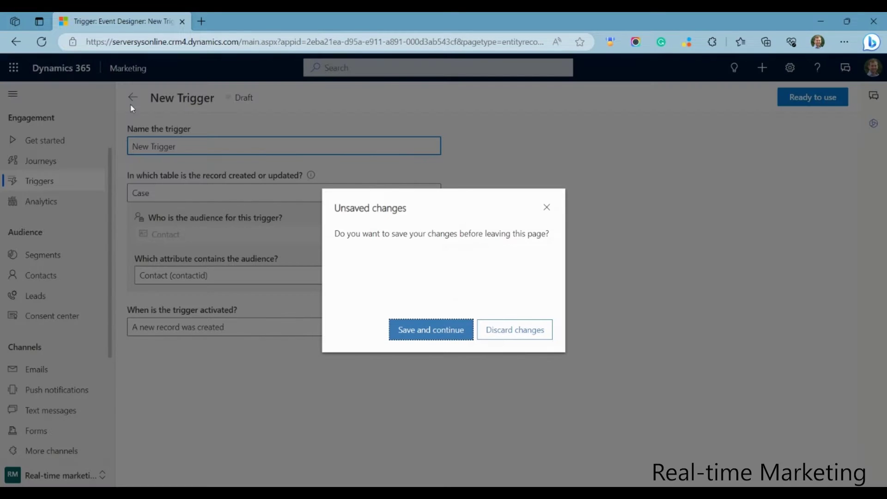
{"action": "left_click", "coordinate": [501, 330]}
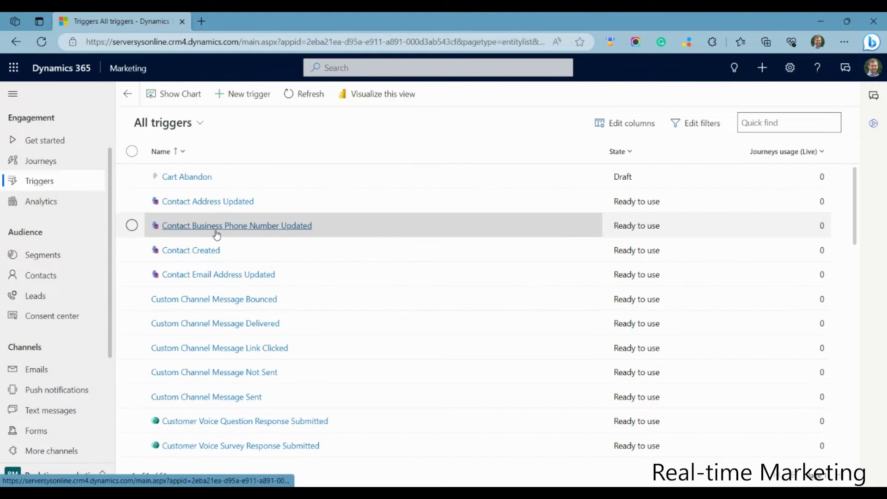
Create the Test123 website/app interaction trigger and proceed to code integration
{"action": "scroll", "coordinate": [105, 296], "scroll_direction": "down", "scroll_amount": 1}
{"action": "scroll", "coordinate": [105, 296], "scroll_direction": "down", "scroll_amount": 2}
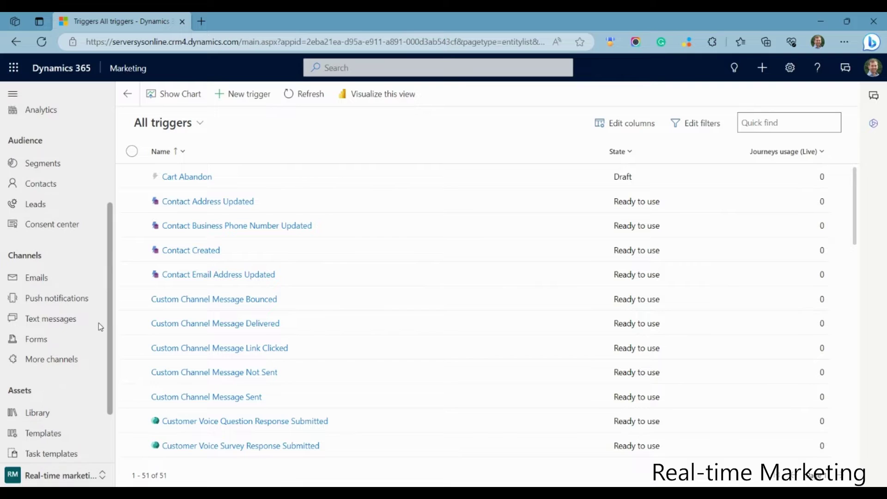
{"action": "scroll", "coordinate": [96, 350], "scroll_direction": "down", "scroll_amount": 1}
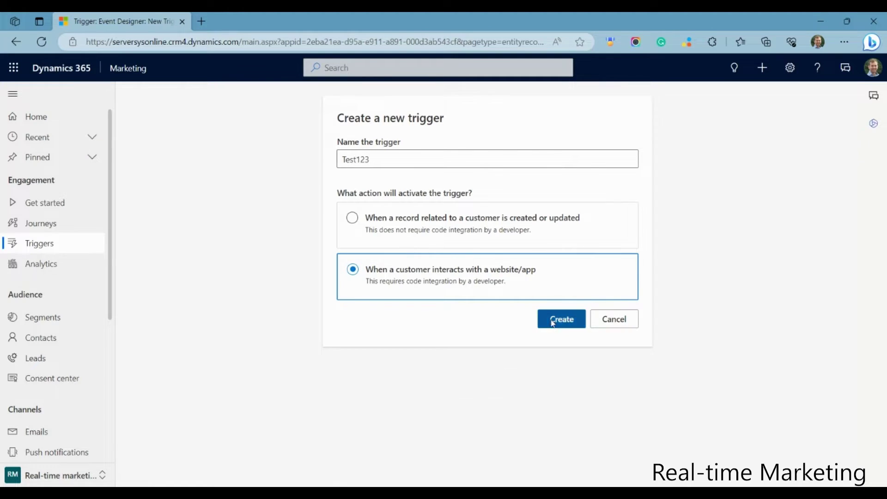
{"action": "left_click", "coordinate": [553, 324]}
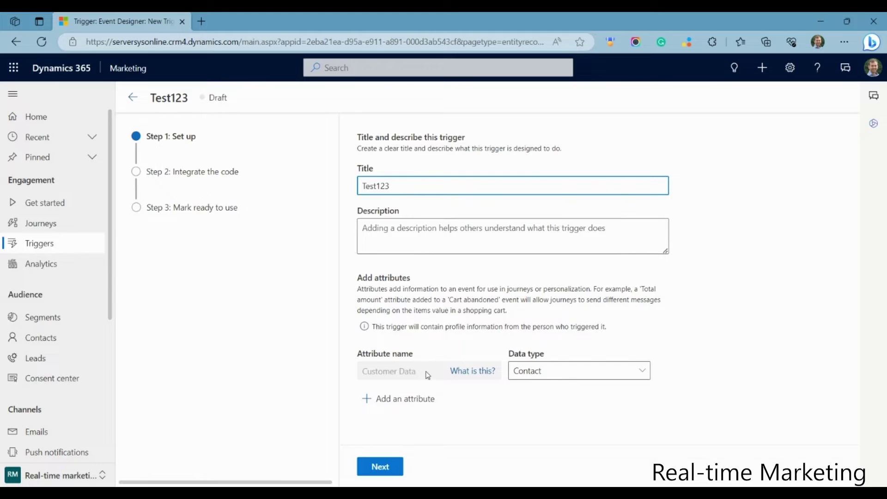
{"action": "left_click", "coordinate": [387, 467]}
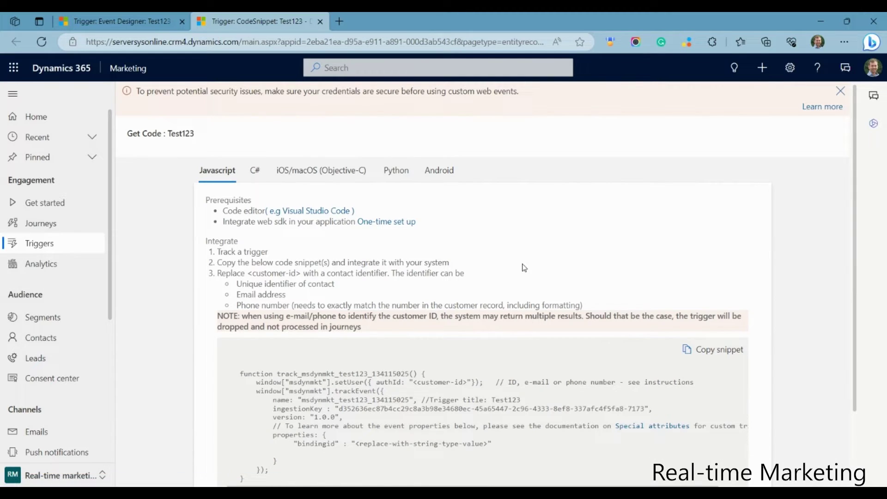
View the integration code snippets for C#, iOS/macOS, Python and Android
{"action": "scroll", "coordinate": [522, 266], "scroll_direction": "down", "scroll_amount": 2}
{"action": "scroll", "coordinate": [524, 265], "scroll_direction": "up", "scroll_amount": 2}
{"action": "left_click", "coordinate": [255, 171]}
{"action": "left_click", "coordinate": [319, 174]}
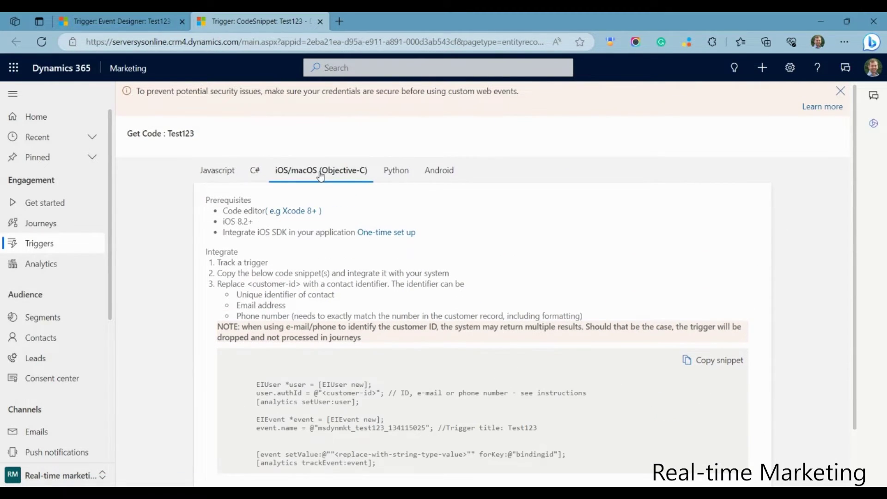
{"action": "left_click", "coordinate": [396, 171]}
{"action": "left_click", "coordinate": [439, 171]}
{"action": "scroll", "coordinate": [477, 269], "scroll_direction": "down", "scroll_amount": 2}
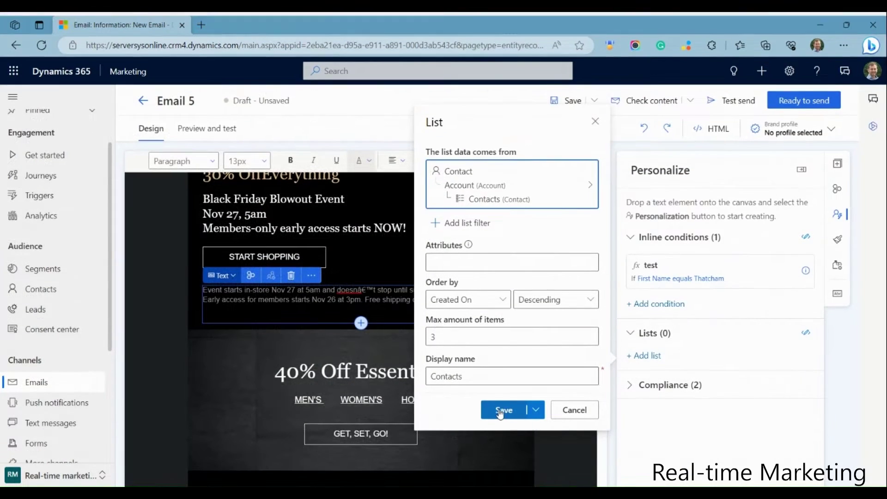
Finish choosing the Contacts list attributes and save the list into the email
{"action": "left_click", "coordinate": [485, 260]}
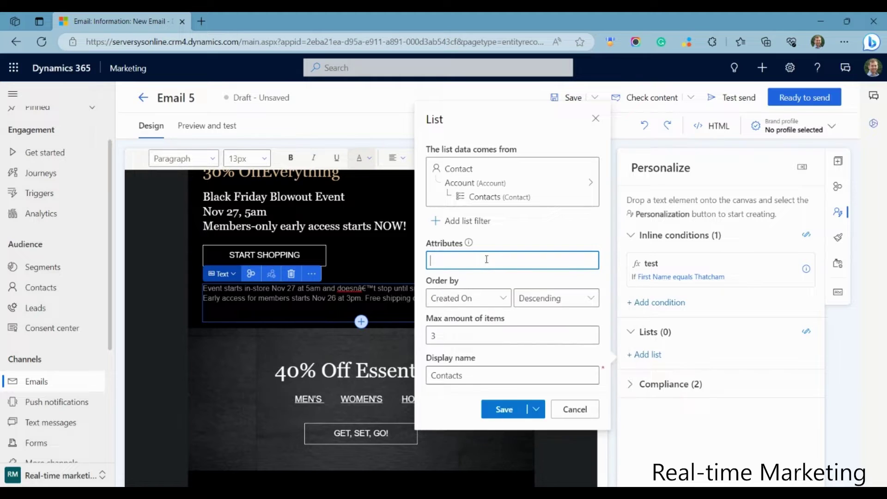
{"action": "left_click", "coordinate": [489, 258]}
{"action": "left_click", "coordinate": [503, 408]}
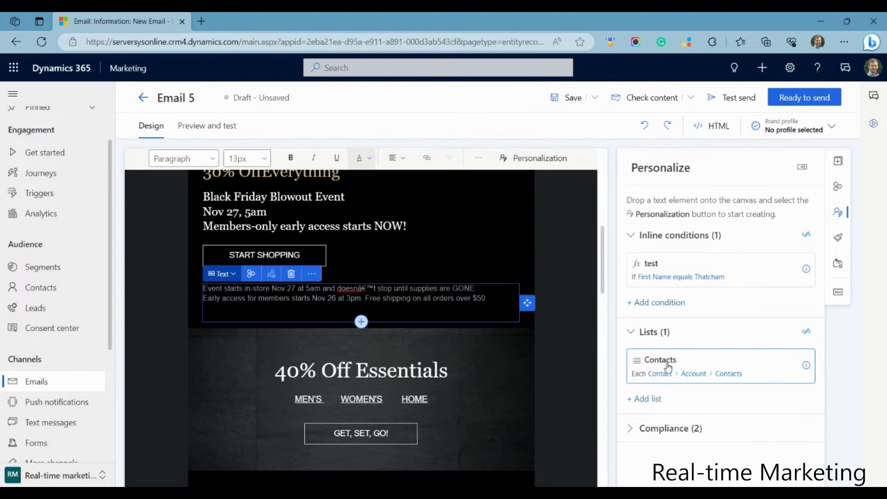
Generate the test condition code and paste it on a new line below the event text
{"action": "mouse_move", "coordinate": [808, 367]}
{"action": "left_click", "coordinate": [807, 332]}
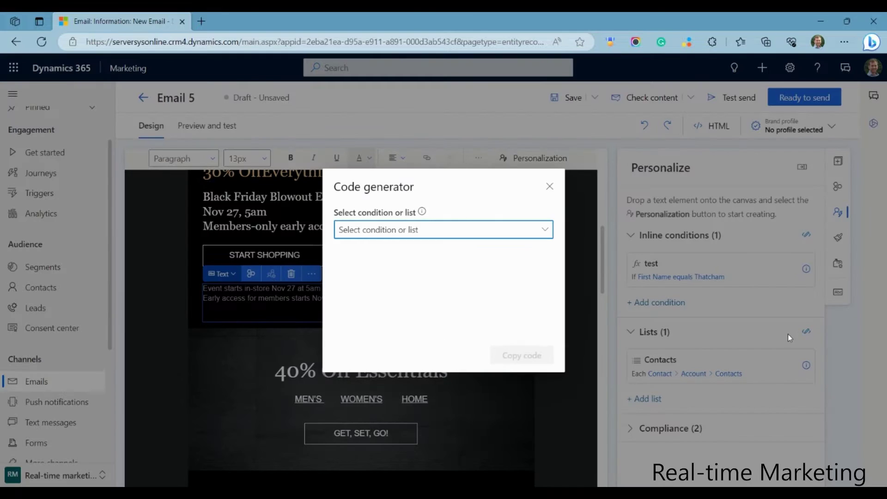
{"action": "left_click", "coordinate": [545, 229]}
{"action": "left_click", "coordinate": [359, 270]}
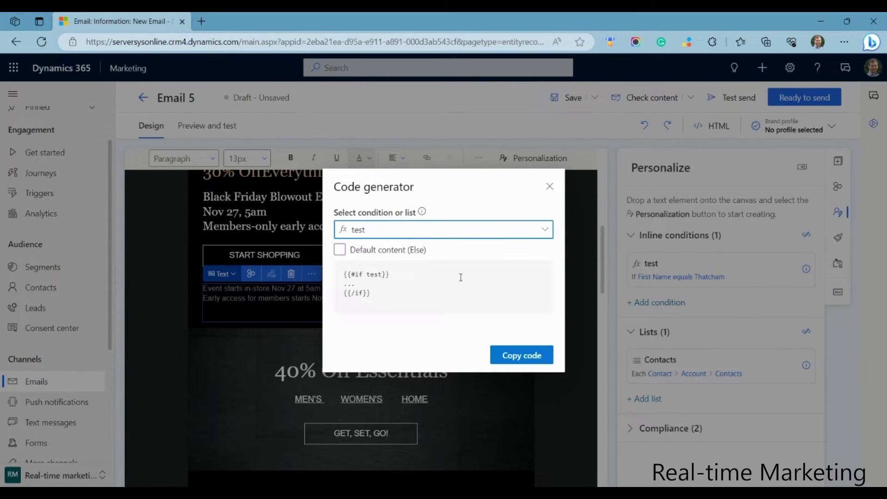
{"action": "left_click", "coordinate": [507, 356]}
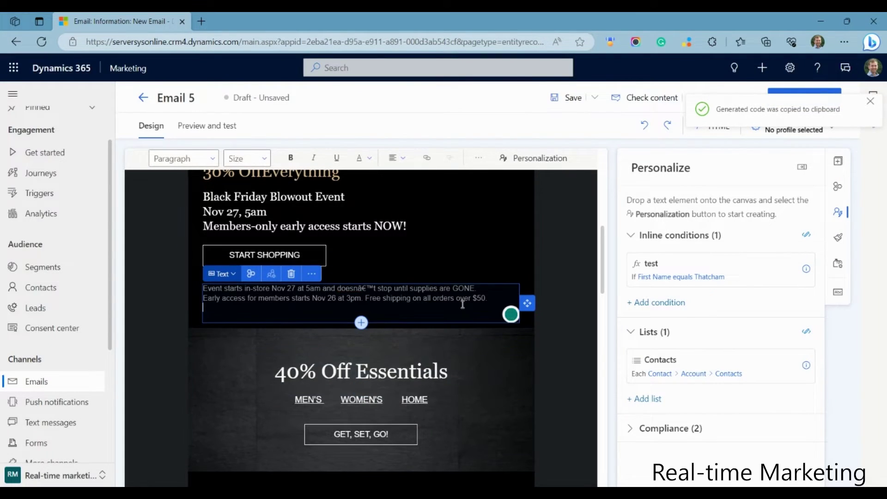
{"action": "left_click", "coordinate": [476, 300]}
{"action": "key", "text": "Return"}
{"action": "type", "text": "{{#if test}} ... {{/if}}"}
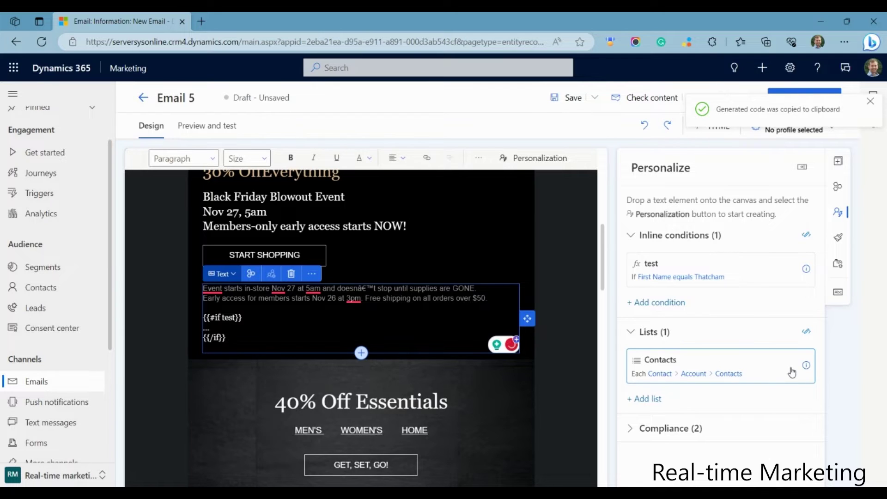
Generate the Contacts list loop code and paste it under the condition block
{"action": "left_click", "coordinate": [808, 336]}
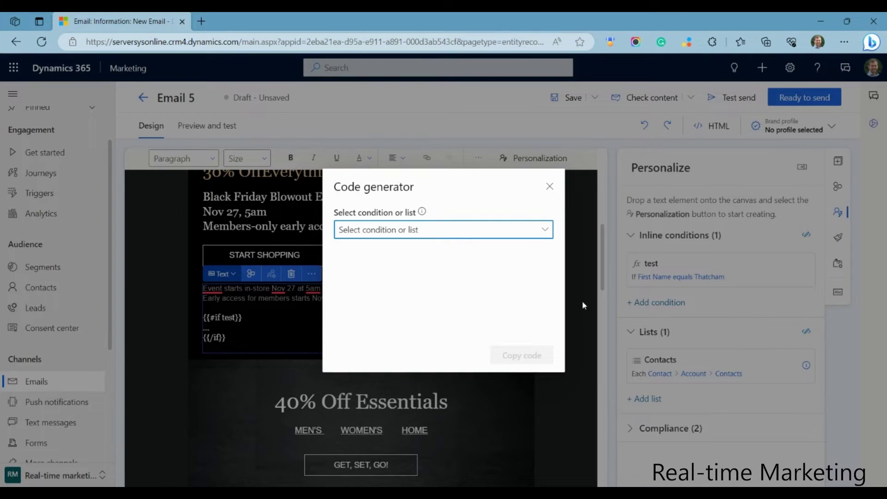
{"action": "left_click", "coordinate": [445, 234]}
{"action": "left_click", "coordinate": [372, 310]}
{"action": "key", "text": "ctrl+a"}
{"action": "key", "text": "ctrl+c"}
{"action": "left_click", "coordinate": [237, 337]}
{"action": "key", "text": "Return"}
{"action": "key", "text": "Return"}
{"action": "key", "text": "ctrl+v"}
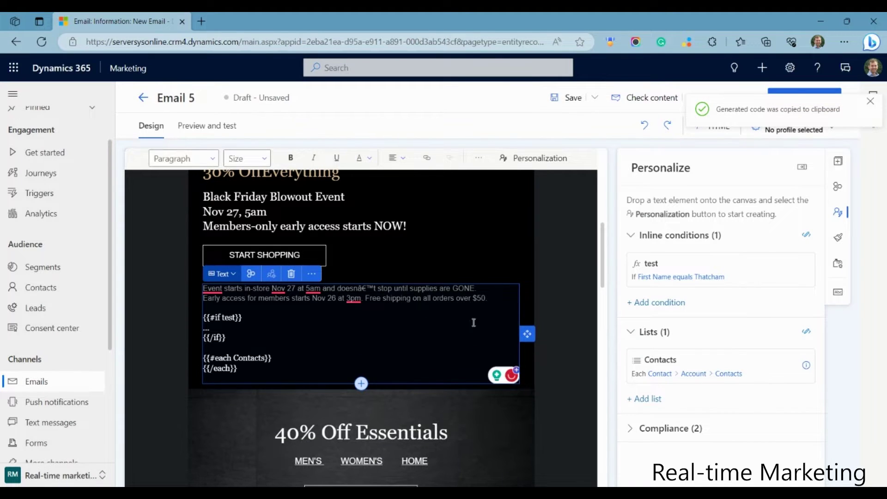
{"action": "left_click", "coordinate": [575, 315]}
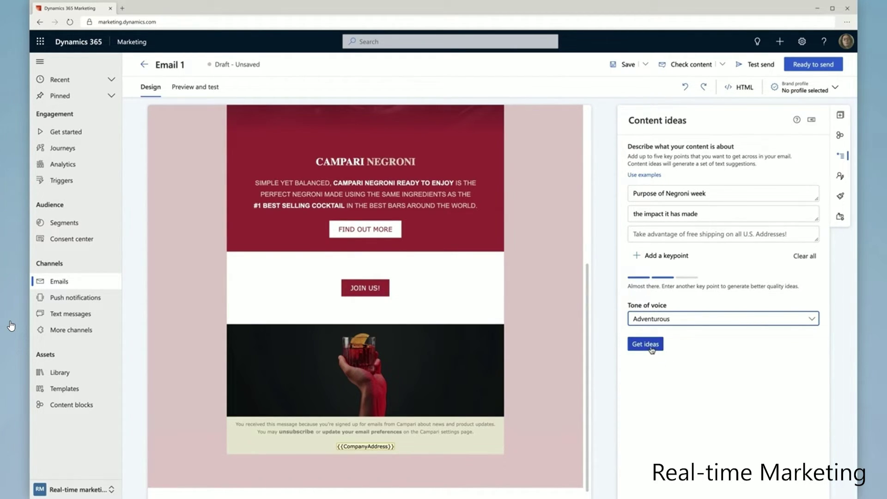
Generate adventurous-toned content ideas for the Negroni email from its entered key points
{"action": "left_click", "coordinate": [635, 344]}
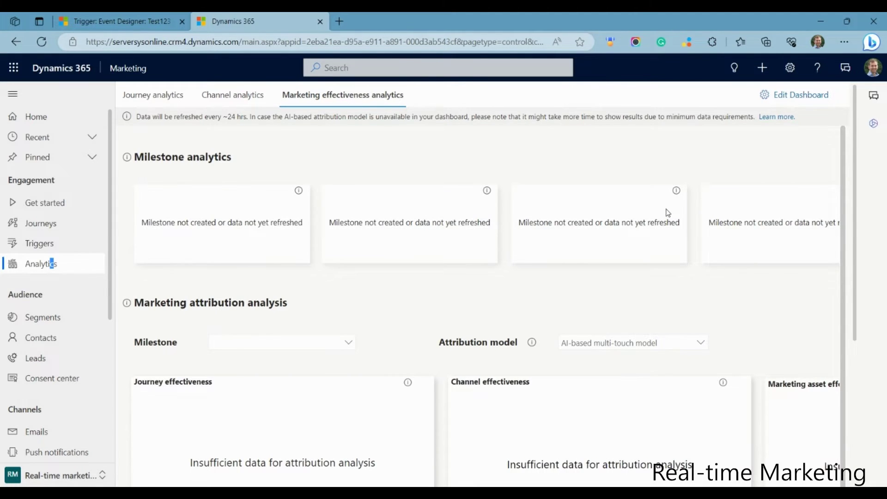
Edit the marketing effectiveness dashboard, try adding a milestone, then open Increase sales opportunities milestone
{"action": "scroll", "coordinate": [374, 393], "scroll_direction": "down", "scroll_amount": 5}
{"action": "scroll", "coordinate": [618, 287], "scroll_direction": "up", "scroll_amount": 5}
{"action": "left_click", "coordinate": [790, 94]}
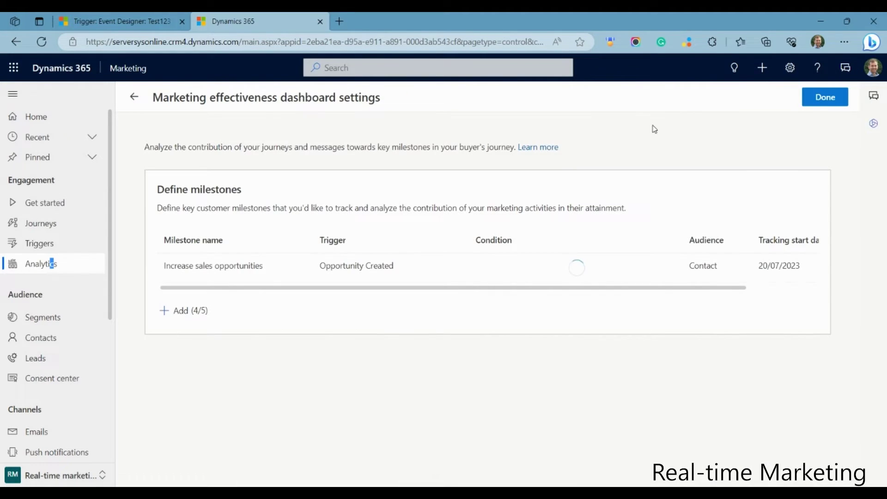
{"action": "left_click", "coordinate": [189, 305]}
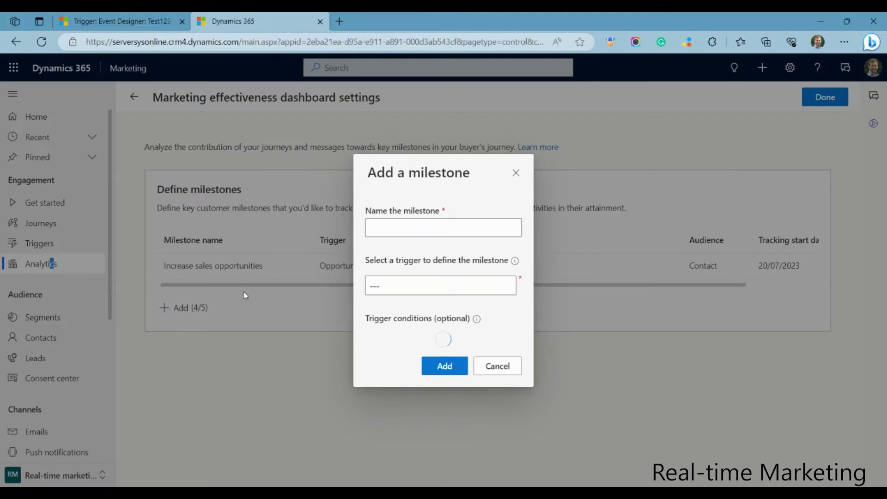
{"action": "left_click", "coordinate": [497, 368]}
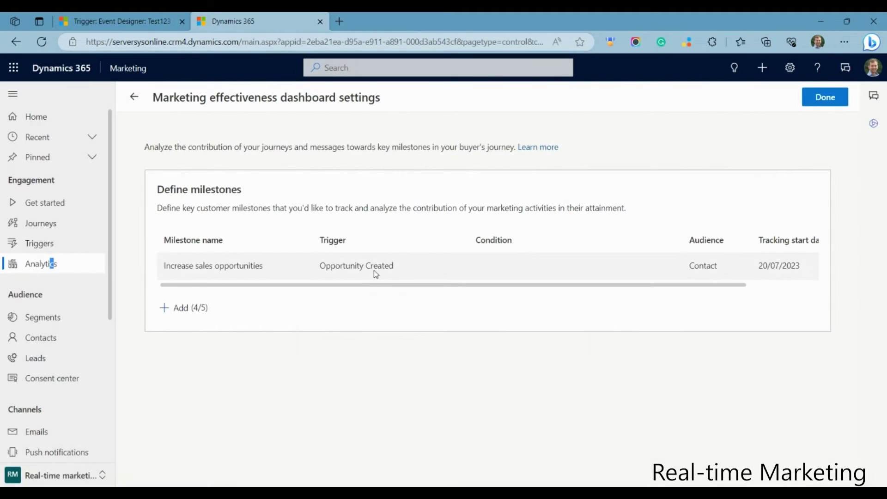
{"action": "left_click_drag", "start_coordinate": [380, 285], "coordinate": [481, 287]}
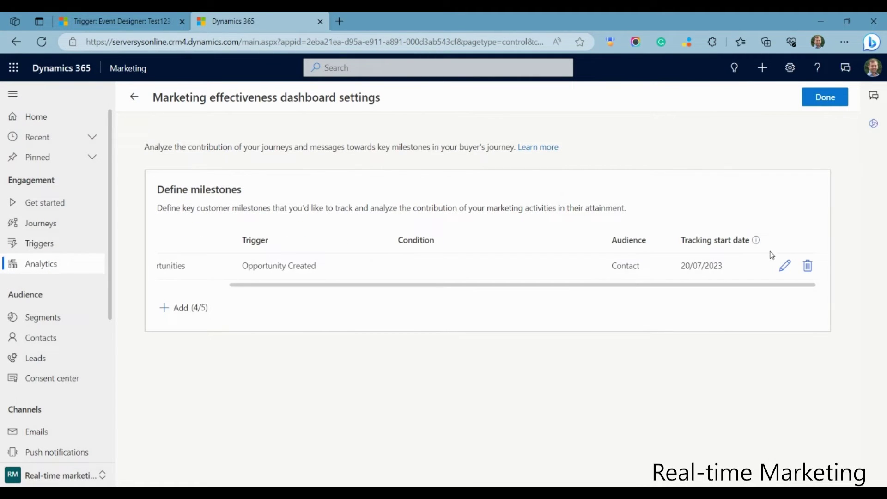
{"action": "left_click", "coordinate": [785, 266]}
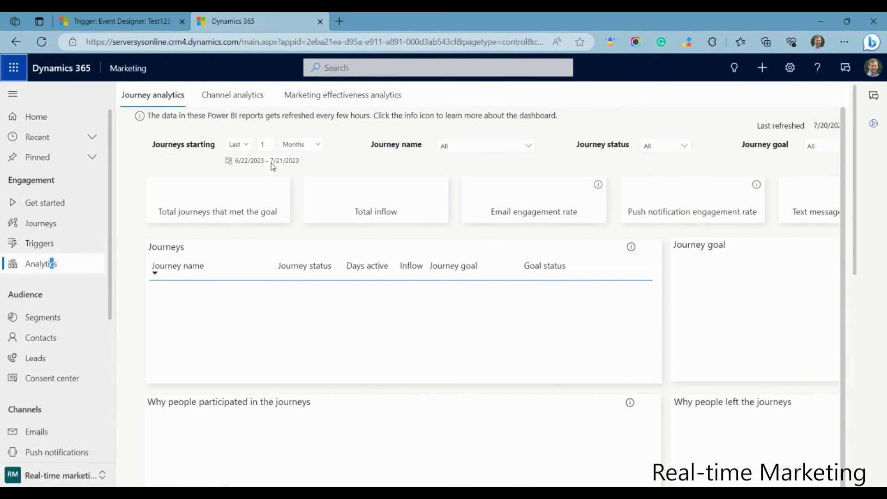
Switch to Channel analytics and browse the Marketing Email Usage TEST dashboard charts
{"action": "left_click", "coordinate": [244, 100]}
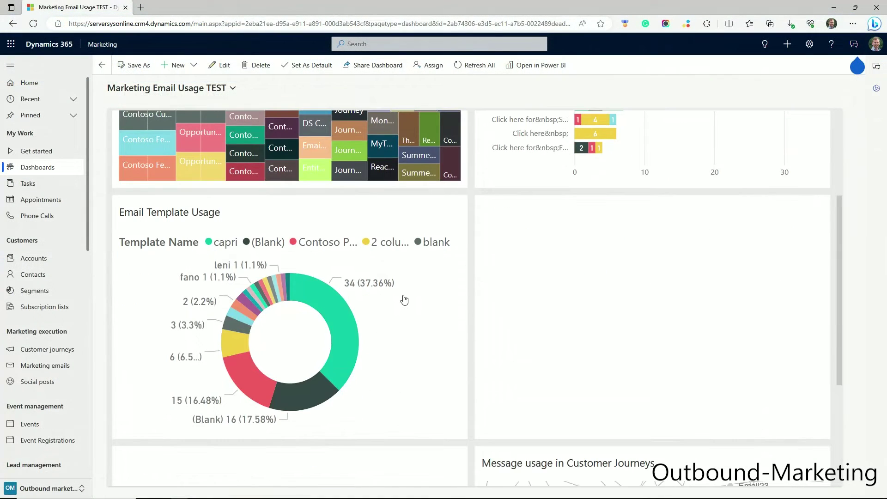
{"action": "scroll", "coordinate": [404, 301], "scroll_direction": "down", "scroll_amount": 2}
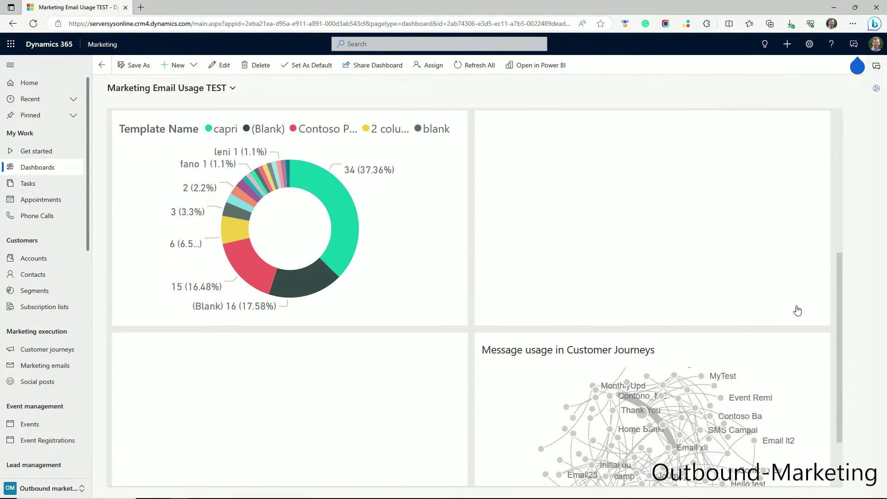
{"action": "scroll", "coordinate": [824, 303], "scroll_direction": "down", "scroll_amount": 1}
{"action": "scroll", "coordinate": [823, 302], "scroll_direction": "down", "scroll_amount": 1}
{"action": "scroll", "coordinate": [370, 326], "scroll_direction": "up", "scroll_amount": 5}
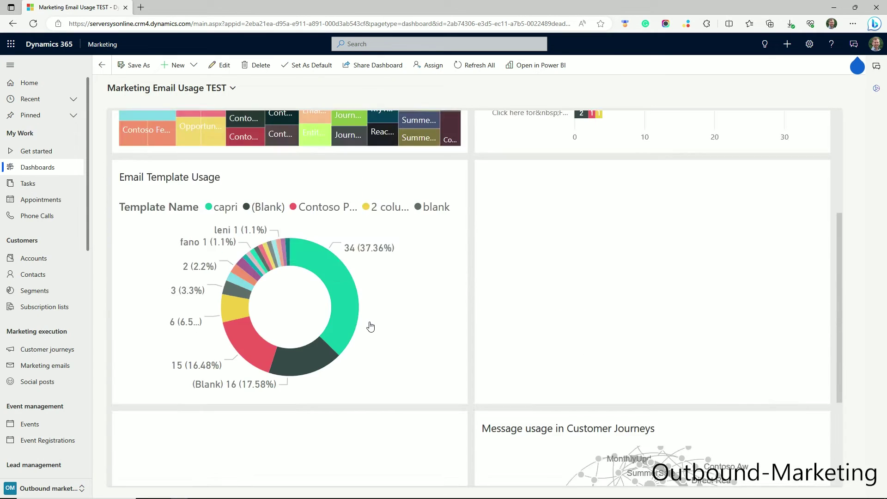
{"action": "scroll", "coordinate": [372, 325], "scroll_direction": "up", "scroll_amount": 3}
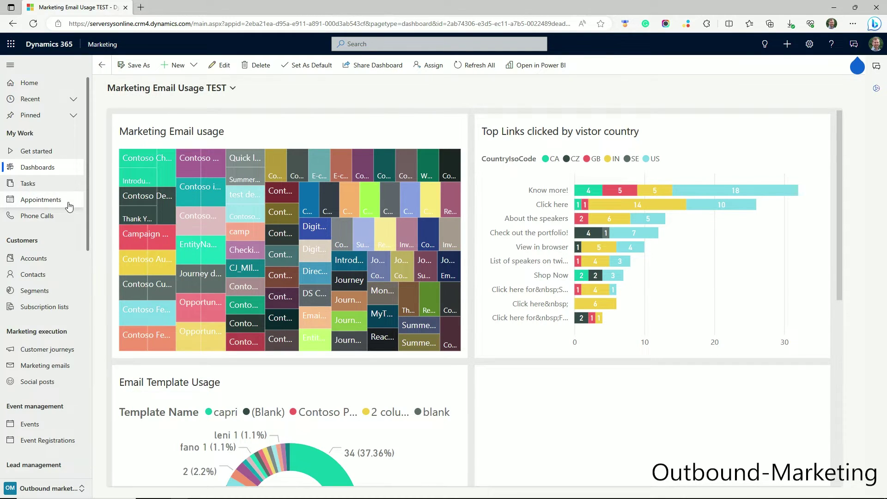
{"action": "scroll", "coordinate": [68, 330], "scroll_direction": "down", "scroll_amount": 4}
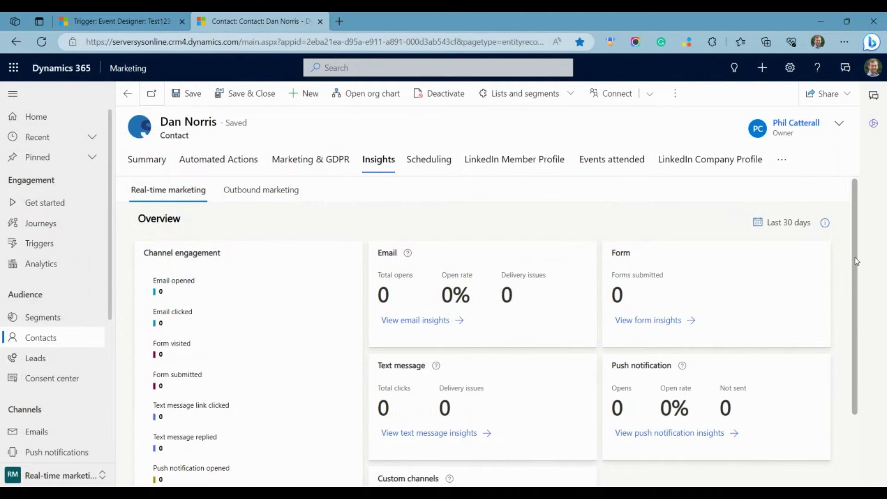
Open the contact's email insights and switch to the Outbound marketing tab
{"action": "scroll", "coordinate": [852, 322], "scroll_direction": "down", "scroll_amount": 2}
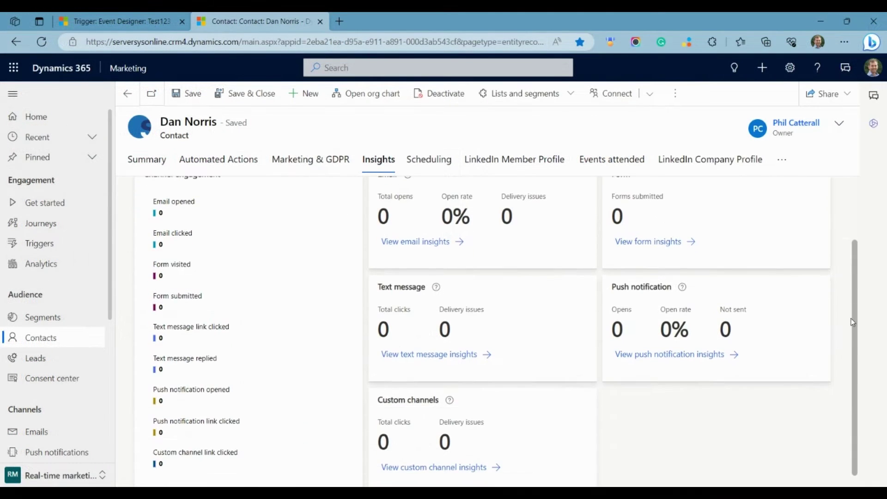
{"action": "scroll", "coordinate": [853, 326], "scroll_direction": "up", "scroll_amount": 2}
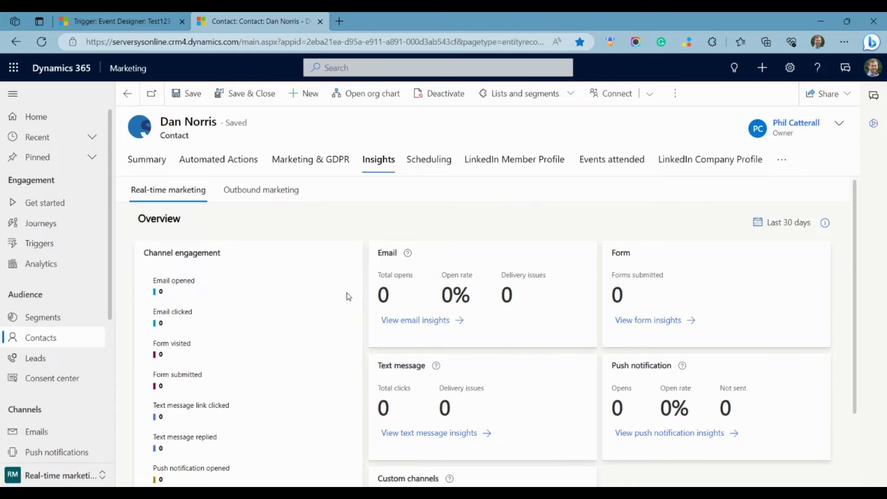
{"action": "left_click", "coordinate": [405, 321]}
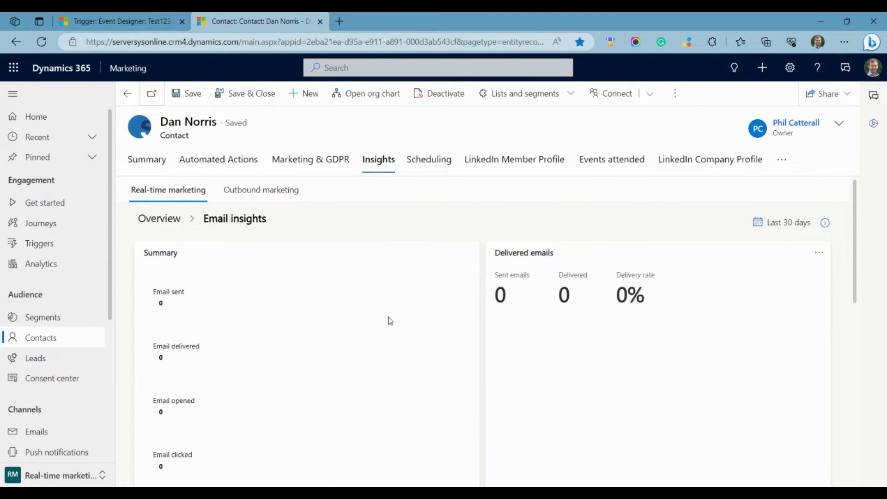
{"action": "left_click", "coordinate": [296, 190]}
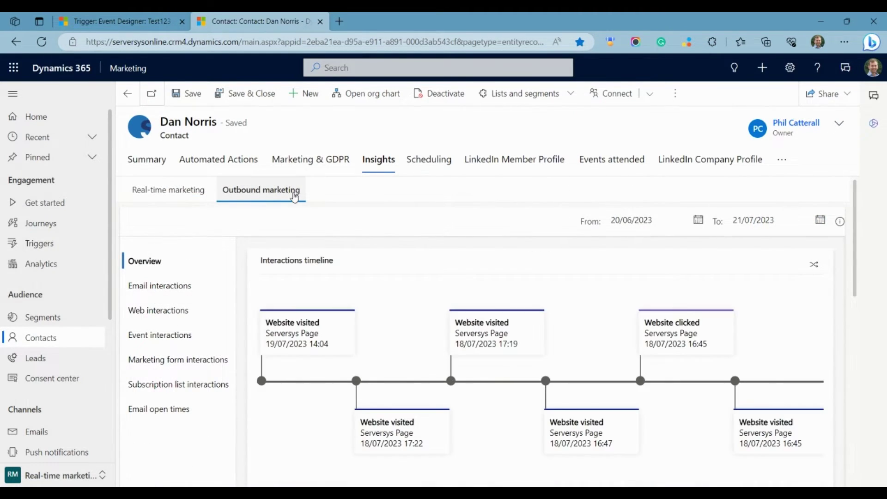
Review the Outbound marketing interactions timeline, then name a new segment 'Negroni Week 2022 | NYC bar owners'
{"action": "scroll", "coordinate": [308, 266], "scroll_direction": "down", "scroll_amount": 3}
{"action": "scroll", "coordinate": [309, 267], "scroll_direction": "down", "scroll_amount": 6}
{"action": "scroll", "coordinate": [308, 267], "scroll_direction": "up", "scroll_amount": 5}
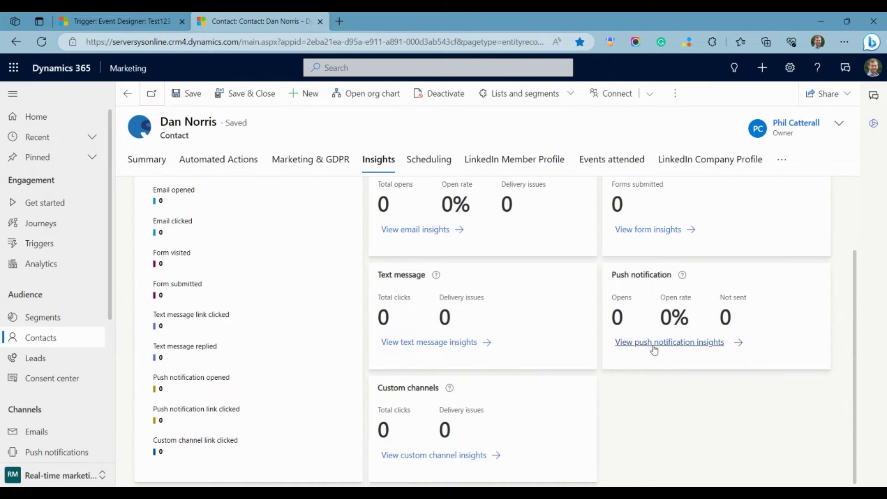
{"action": "scroll", "coordinate": [653, 347], "scroll_direction": "up", "scroll_amount": 2}
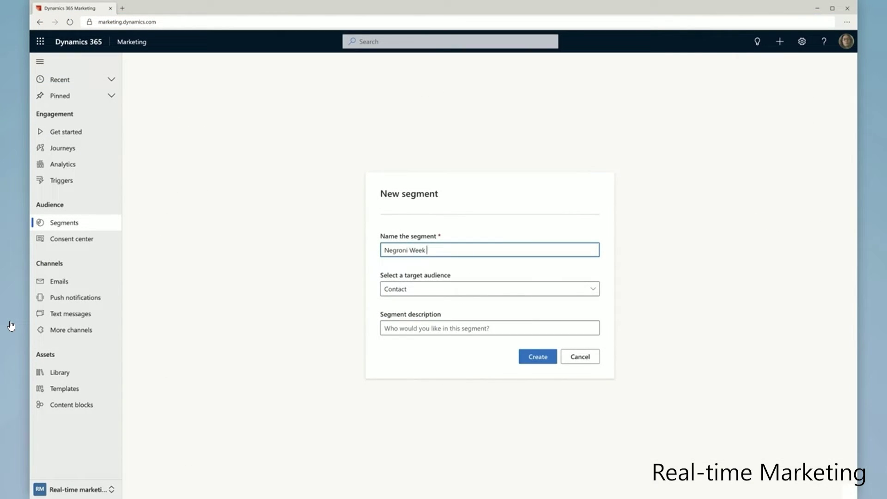
{"action": "type", "text": "2022 | NYC bar owners"}
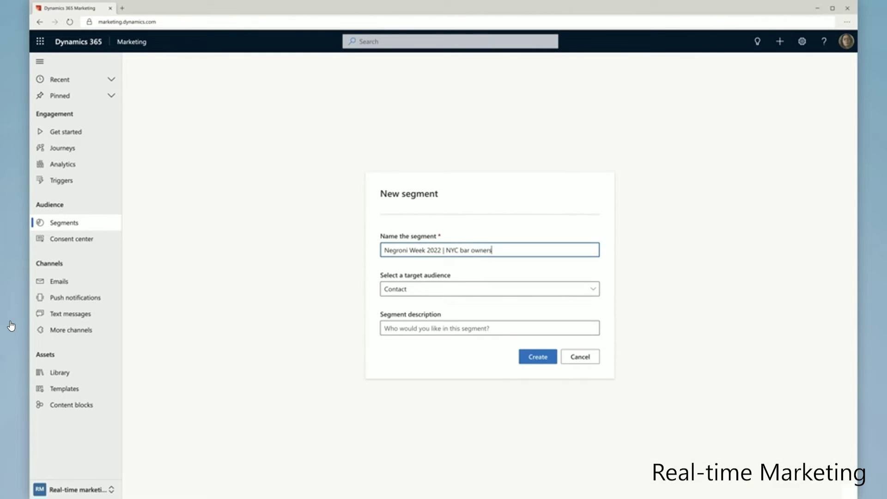
Describe the audience as NYC bar owners who attended Negroni Week 2022, create it, apply Query Assist conditions
{"action": "key", "text": "Tab"}
{"action": "key", "text": "Tab"}
{"action": "type", "text": "bar owners who attended the Negroni Week "}
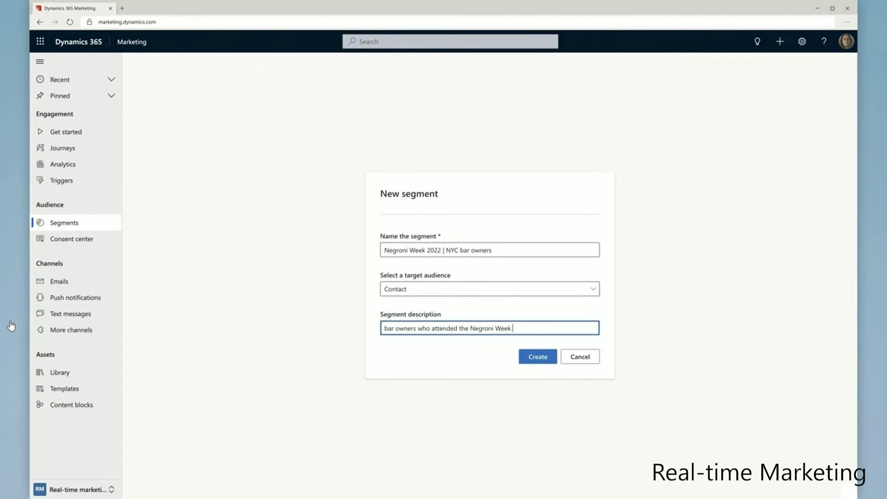
{"action": "type", "text": "2022 event and live in NYC"}
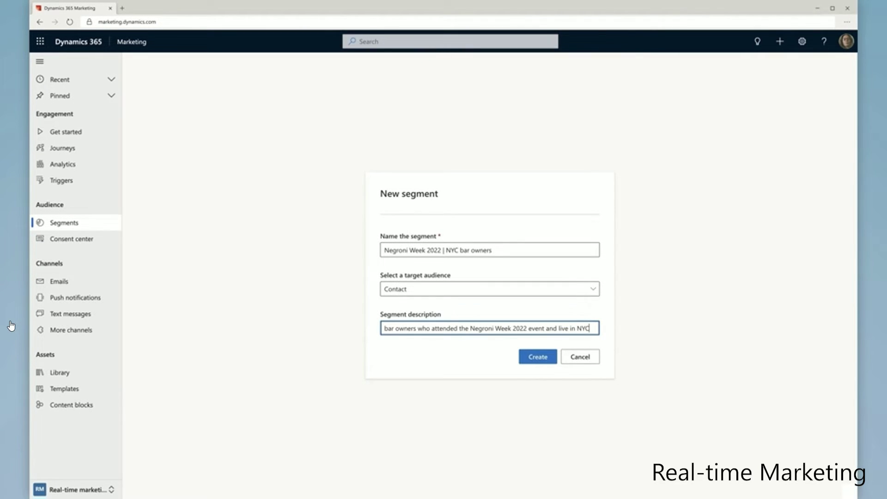
{"action": "left_click", "coordinate": [529, 357]}
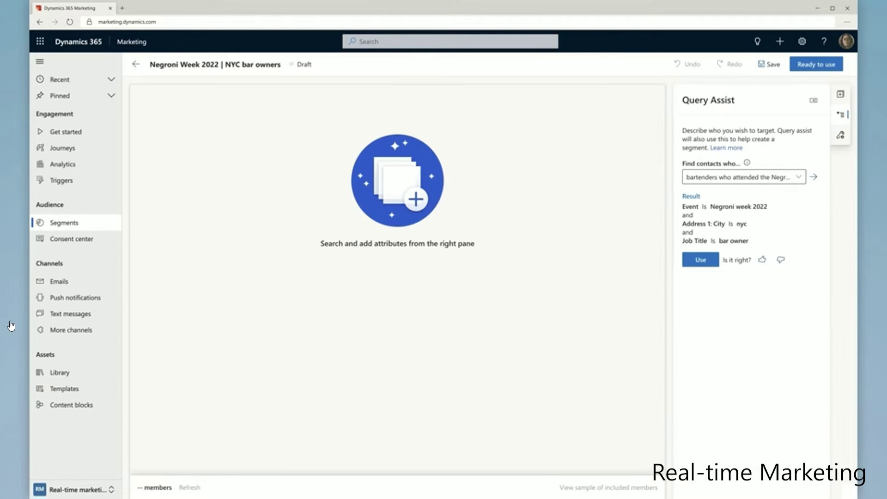
{"action": "left_click", "coordinate": [699, 265]}
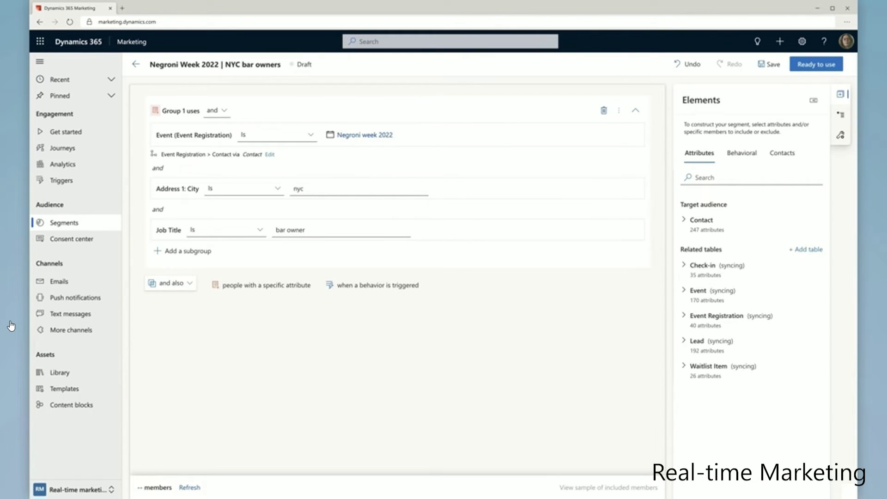
Create a new marketing email from the Campari Negroni Template
{"action": "left_click", "coordinate": [74, 283]}
{"action": "left_click", "coordinate": [214, 61]}
{"action": "scroll", "coordinate": [351, 277], "scroll_direction": "down", "scroll_amount": 3}
{"action": "left_click", "coordinate": [305, 319]}
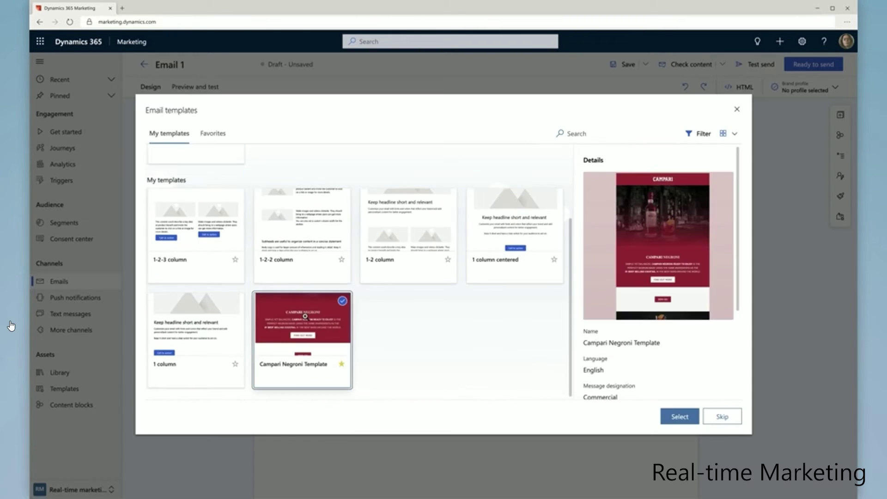
{"action": "left_click", "coordinate": [680, 416]}
Open the Content ideas pane and look through the example key points
{"action": "scroll", "coordinate": [665, 223], "scroll_direction": "down", "scroll_amount": 3}
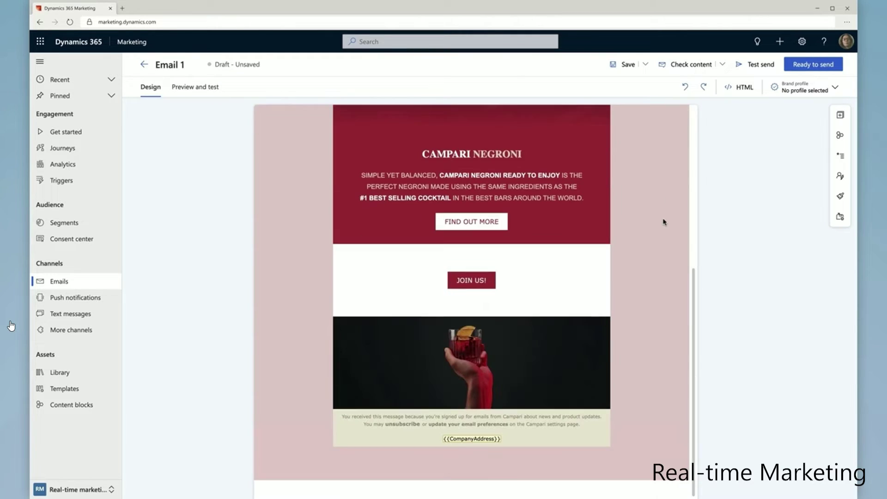
{"action": "left_click", "coordinate": [840, 158]}
{"action": "left_click", "coordinate": [643, 314]}
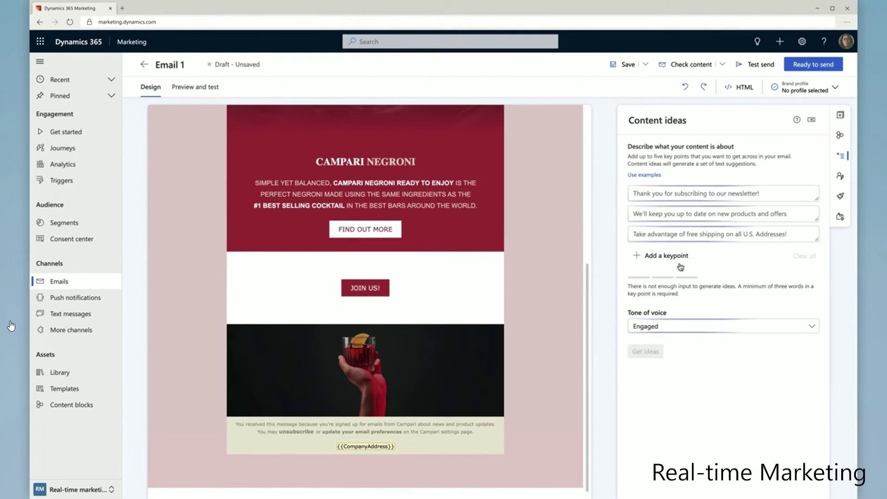
{"action": "left_click", "coordinate": [649, 175]}
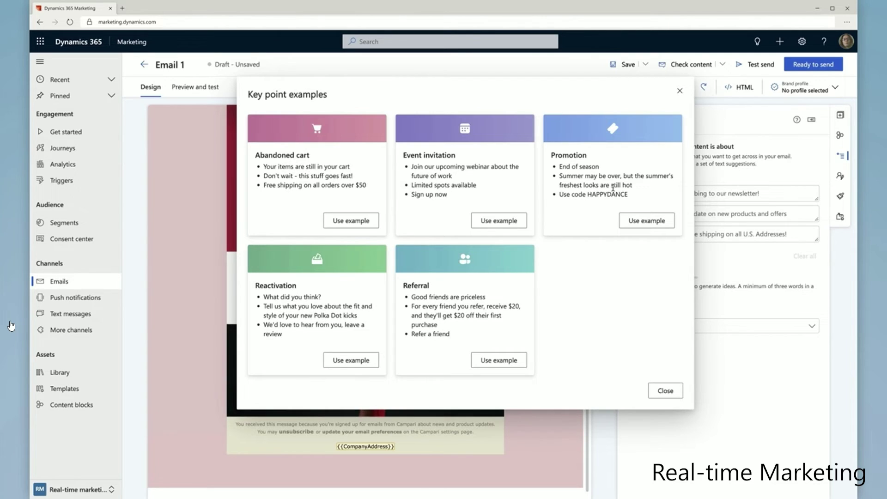
{"action": "left_click", "coordinate": [664, 394]}
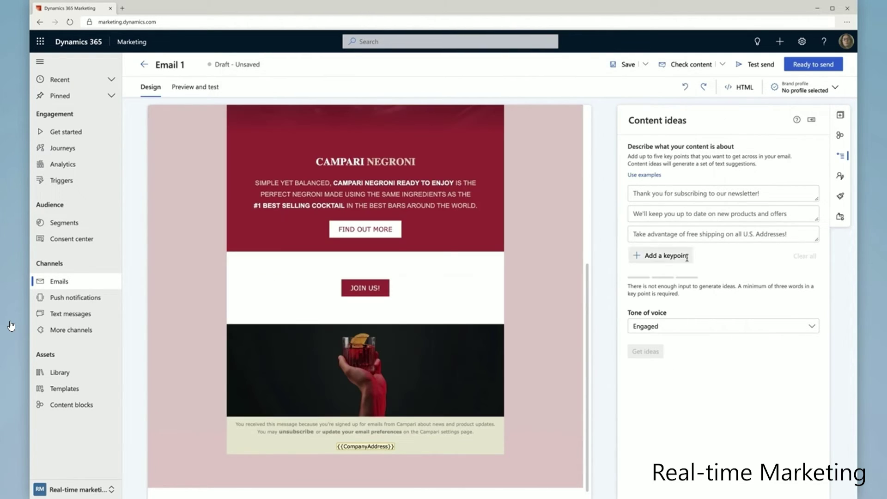
Enter key points 'Purpose of Negroni week' and 'the impact it has made', Adventurous tone, get ideas
{"action": "left_click", "coordinate": [684, 190]}
{"action": "type", "text": "Purpose of Negroni week"}
{"action": "key", "text": "Tab"}
{"action": "type", "text": "the i"}
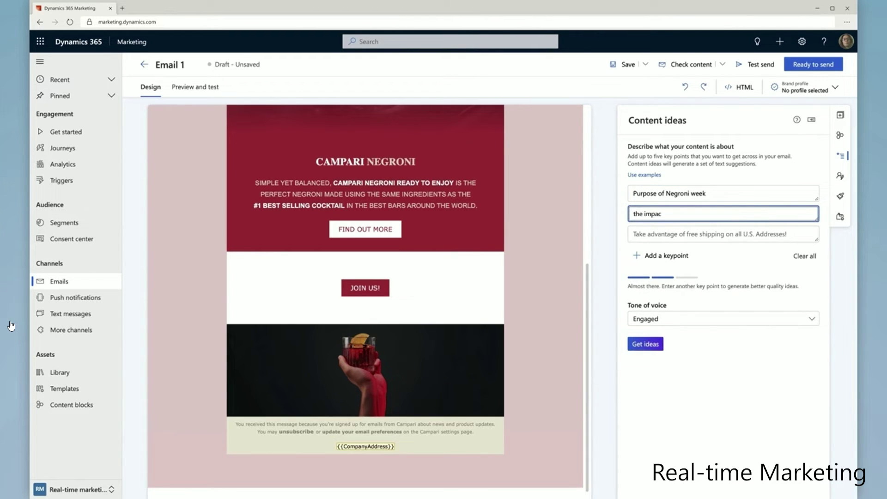
{"action": "type", "text": "mpact it has made"}
{"action": "left_click", "coordinate": [711, 321]}
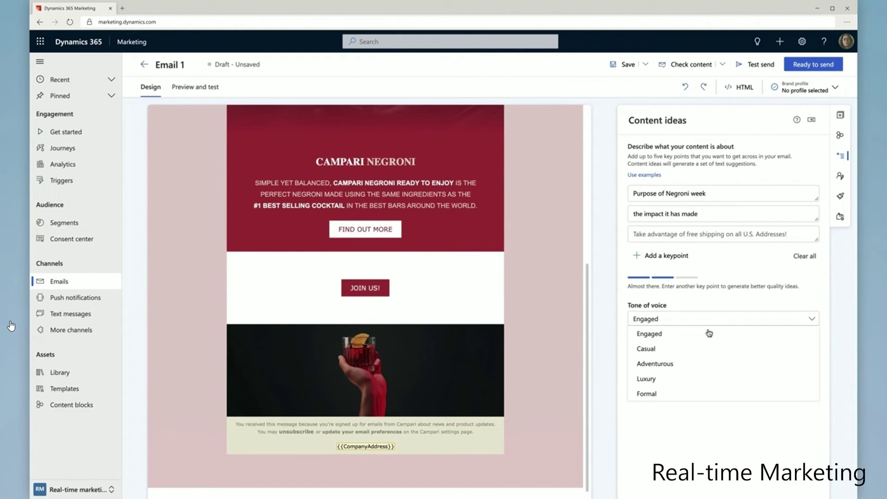
{"action": "left_click", "coordinate": [681, 369]}
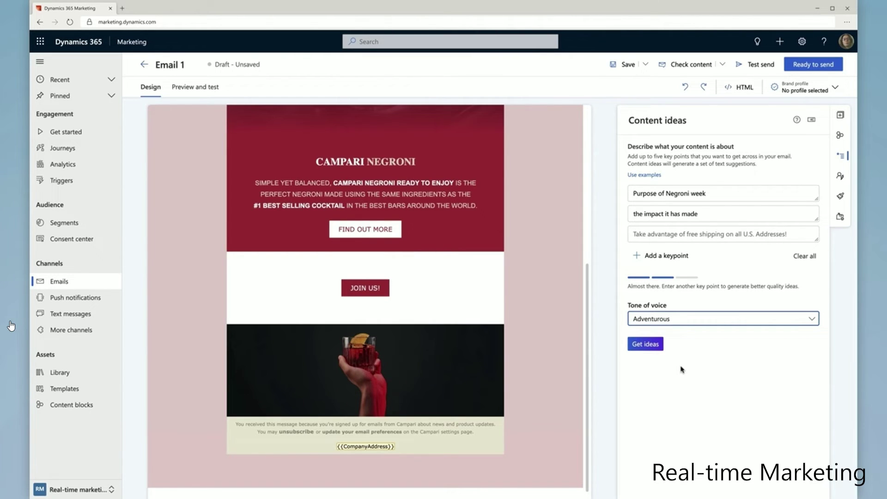
{"action": "left_click", "coordinate": [649, 345]}
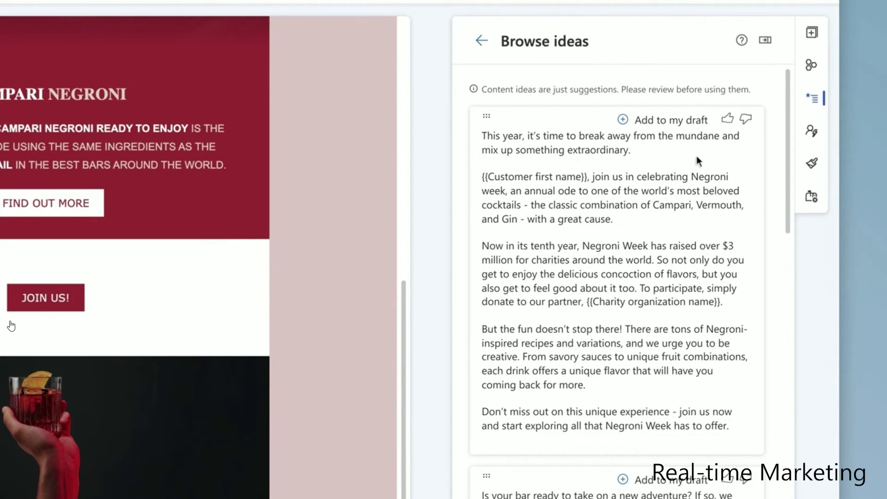
Place the 'Welcome to Negroni Week!' idea above JOIN US! and change its text size
{"action": "scroll", "coordinate": [699, 160], "scroll_direction": "down", "scroll_amount": 4}
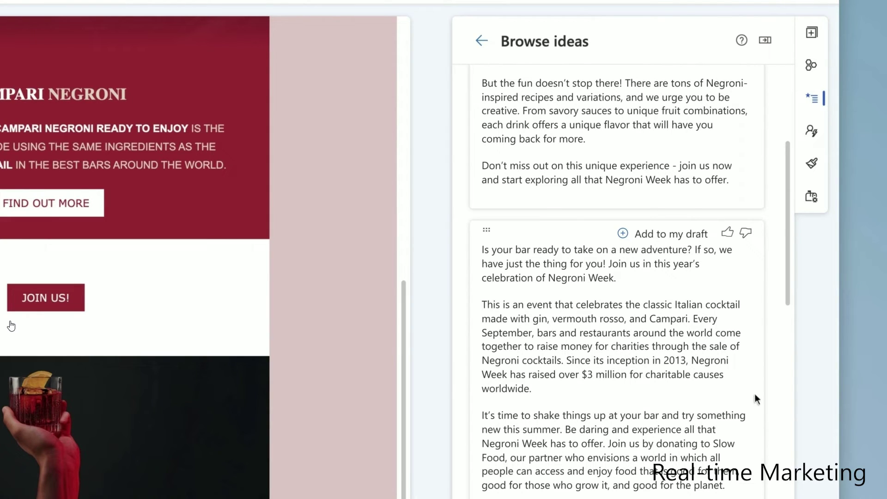
{"action": "scroll", "coordinate": [756, 395], "scroll_direction": "down", "scroll_amount": 12}
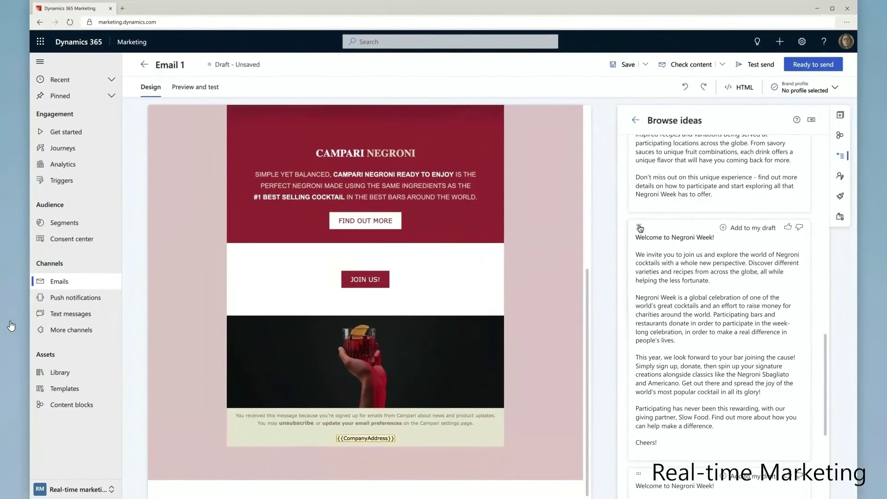
{"action": "left_click_drag", "start_coordinate": [640, 227], "coordinate": [434, 263]}
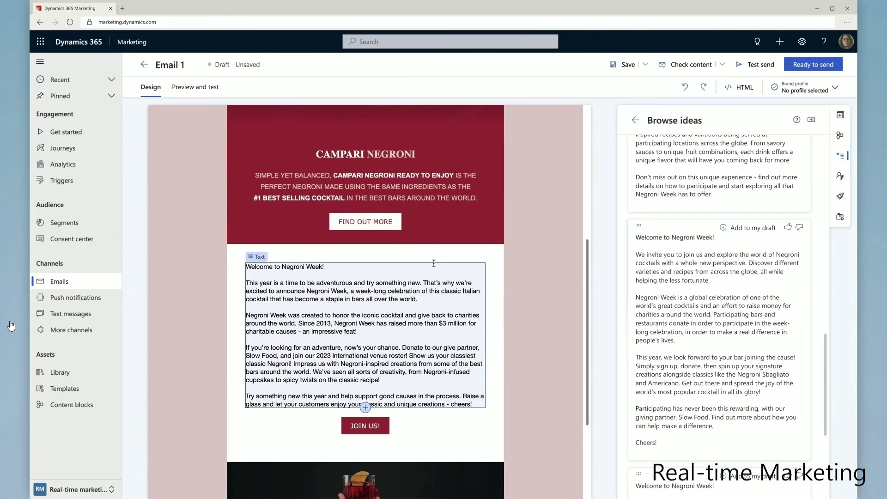
{"action": "left_click", "coordinate": [352, 269]}
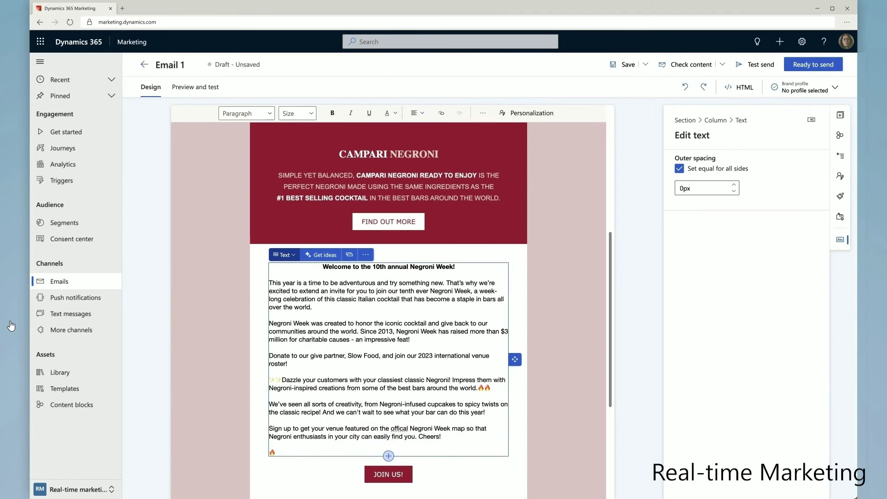
{"action": "left_click", "coordinate": [297, 113]}
{"action": "left_click", "coordinate": [328, 216]}
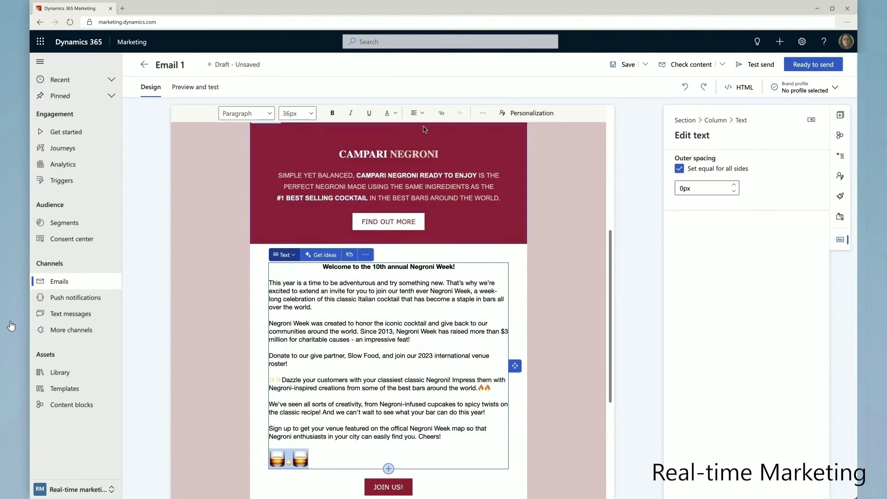
{"action": "left_click", "coordinate": [564, 315]}
{"action": "scroll", "coordinate": [564, 319], "scroll_direction": "down", "scroll_amount": 1}
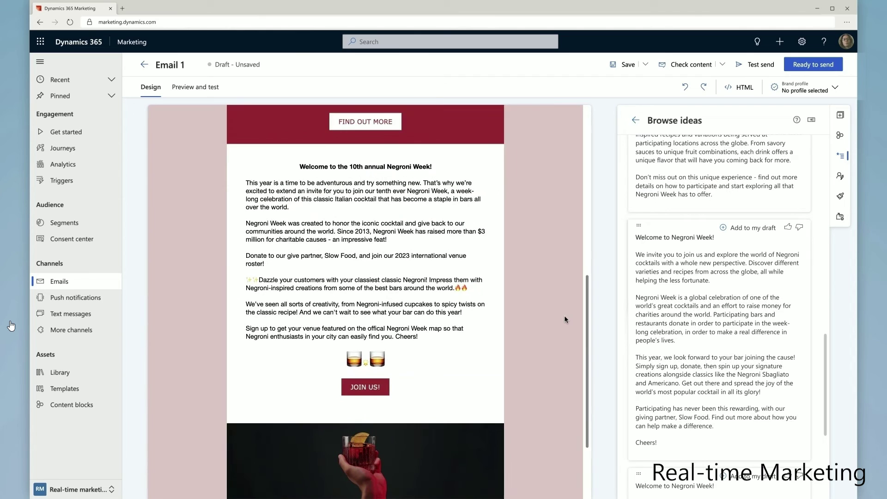
{"action": "scroll", "coordinate": [564, 316], "scroll_direction": "up", "scroll_amount": 4}
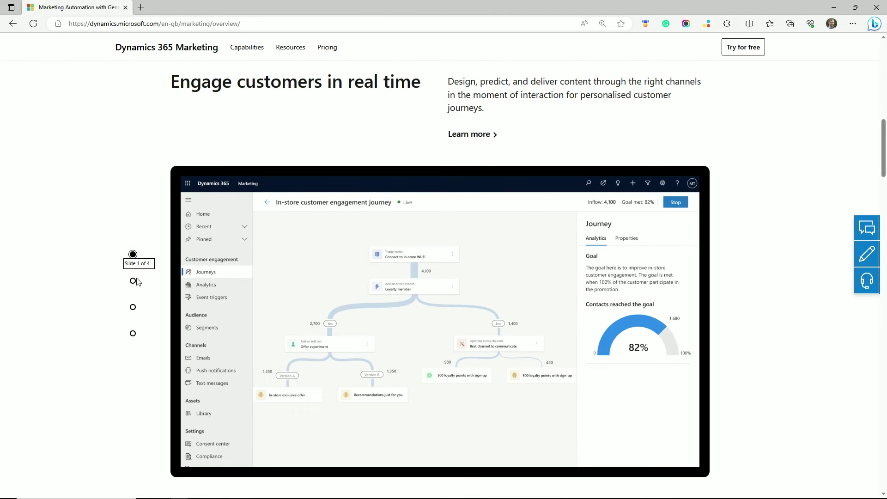
View the AI personalisation, collaboration and Win customers slides, then scroll to customer stories
{"action": "left_click", "coordinate": [132, 280]}
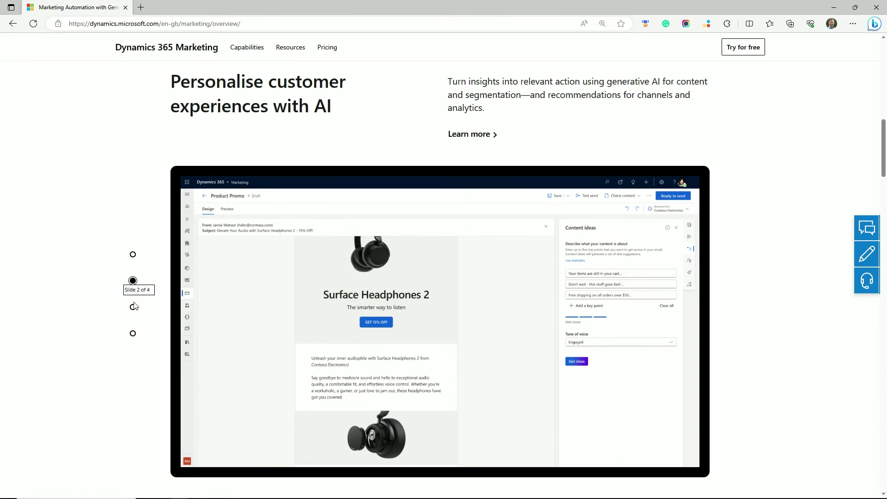
{"action": "left_click", "coordinate": [133, 307]}
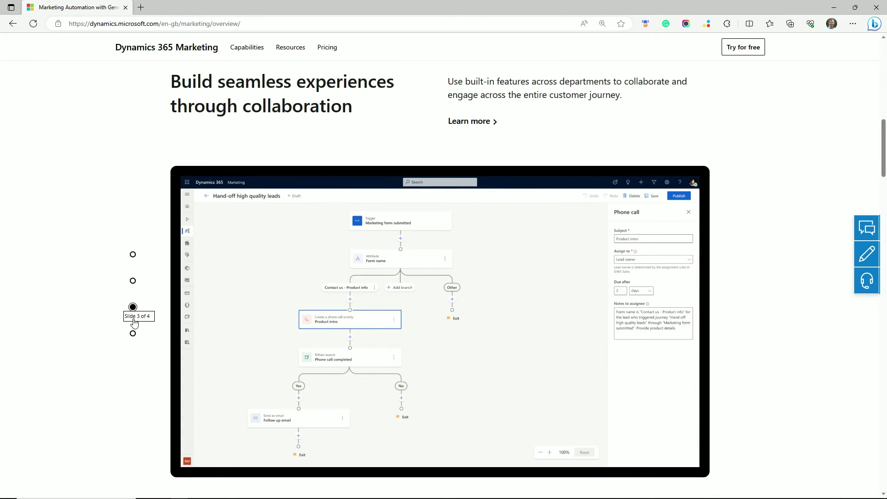
{"action": "left_click", "coordinate": [133, 334]}
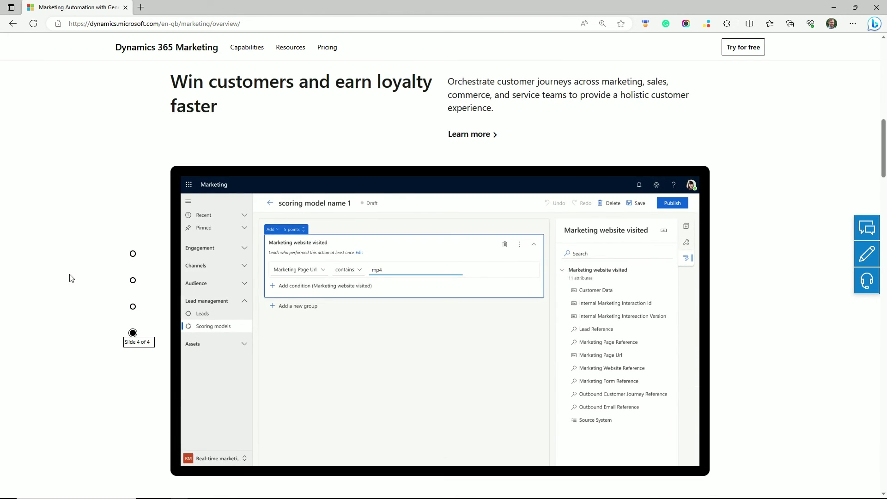
{"action": "scroll", "coordinate": [67, 276], "scroll_direction": "down", "scroll_amount": 2}
{"action": "scroll", "coordinate": [69, 276], "scroll_direction": "down", "scroll_amount": 3}
{"action": "scroll", "coordinate": [77, 270], "scroll_direction": "down", "scroll_amount": 10}
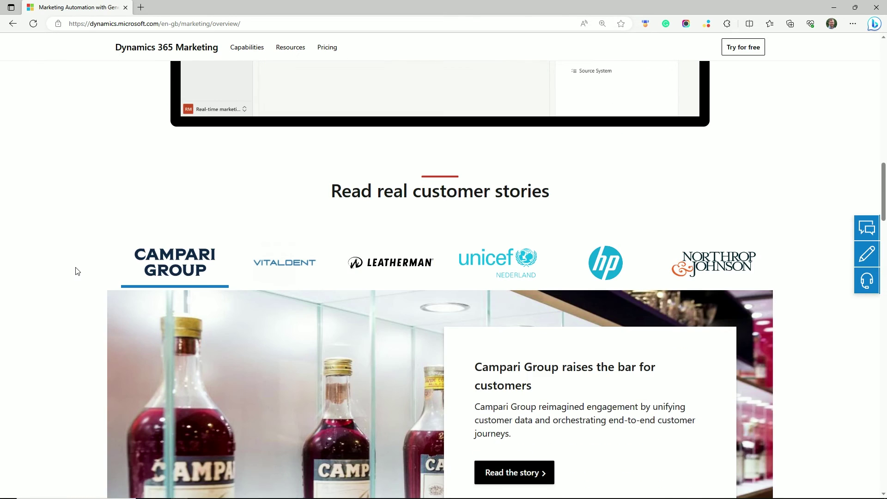
{"action": "scroll", "coordinate": [81, 269], "scroll_direction": "down", "scroll_amount": 8}
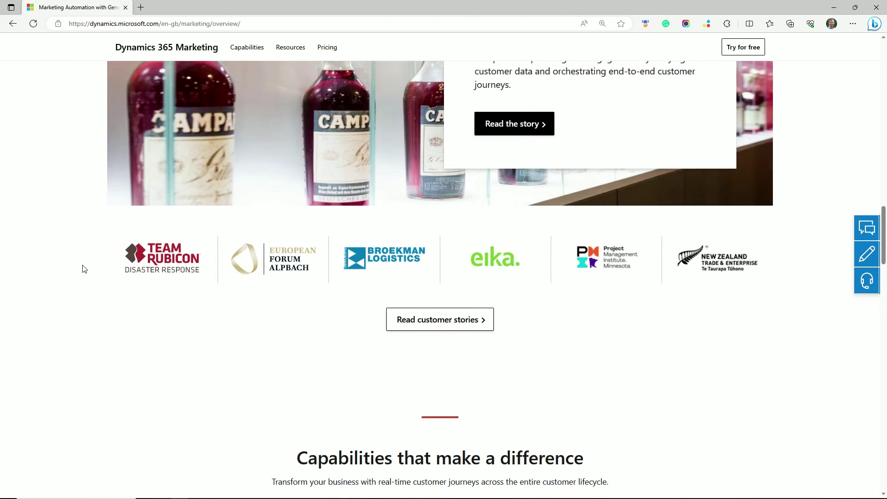
{"action": "scroll", "coordinate": [83, 257], "scroll_direction": "down", "scroll_amount": 2}
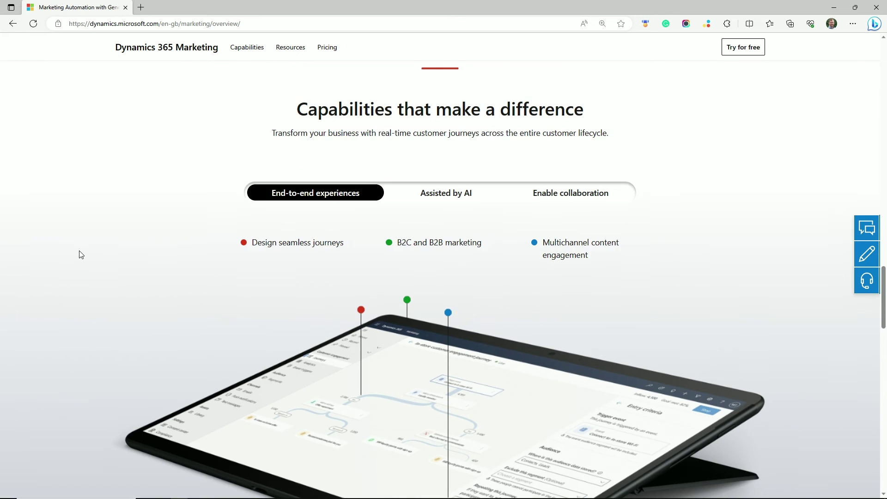
{"action": "scroll", "coordinate": [77, 252], "scroll_direction": "down", "scroll_amount": 2}
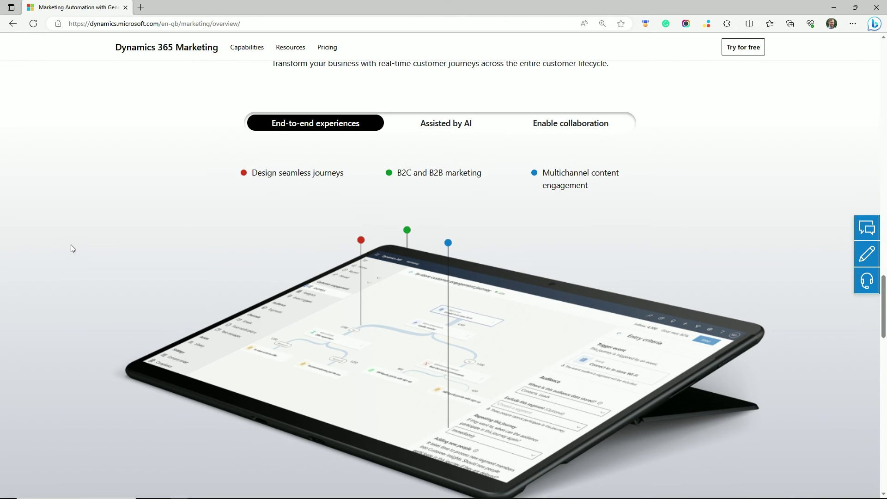
View the End-to-end experiences, Assisted by AI and Enable collaboration capabilities, then reach Get started
{"action": "left_click", "coordinate": [338, 132]}
{"action": "left_click", "coordinate": [422, 129]}
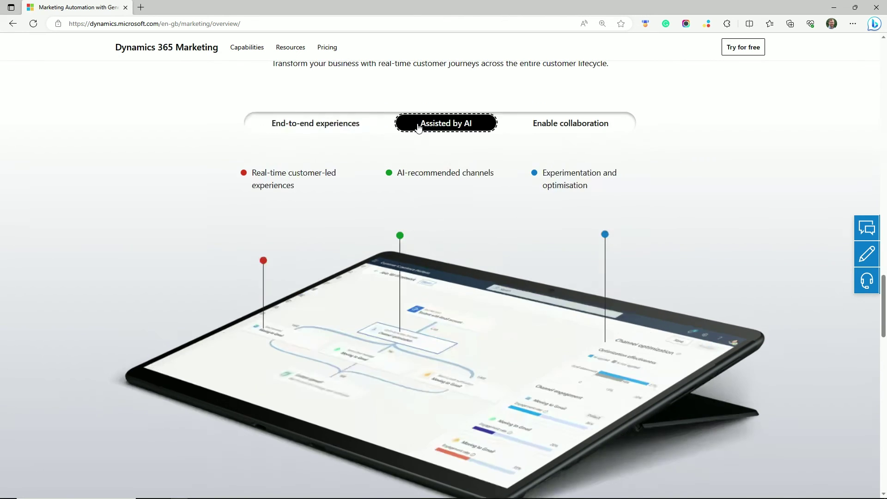
{"action": "left_click", "coordinate": [543, 129]}
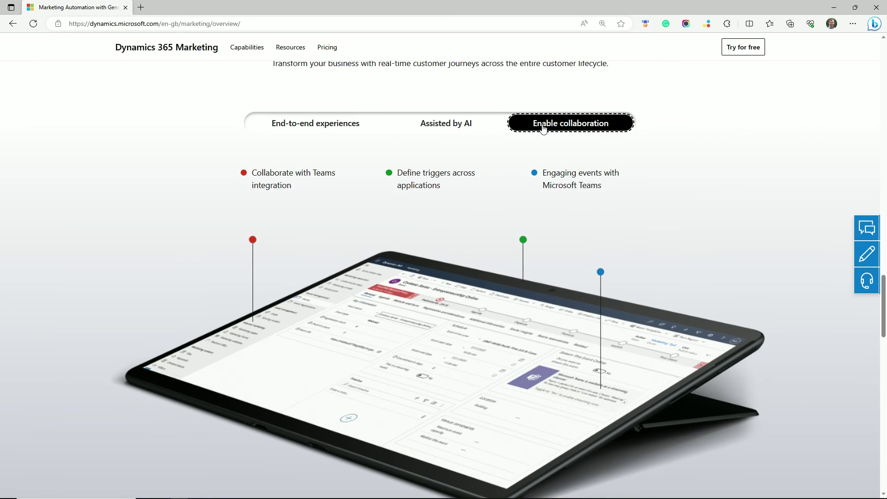
{"action": "scroll", "coordinate": [87, 266], "scroll_direction": "down", "scroll_amount": 10}
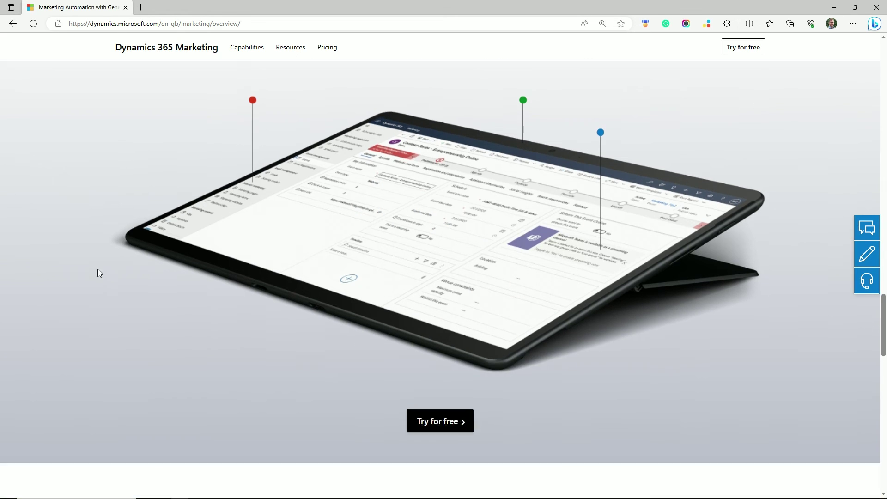
{"action": "scroll", "coordinate": [76, 264], "scroll_direction": "down", "scroll_amount": 3}
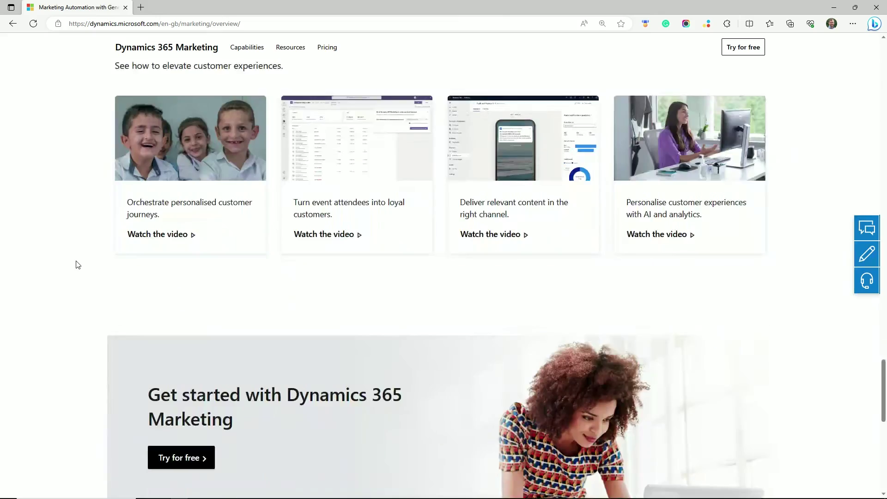